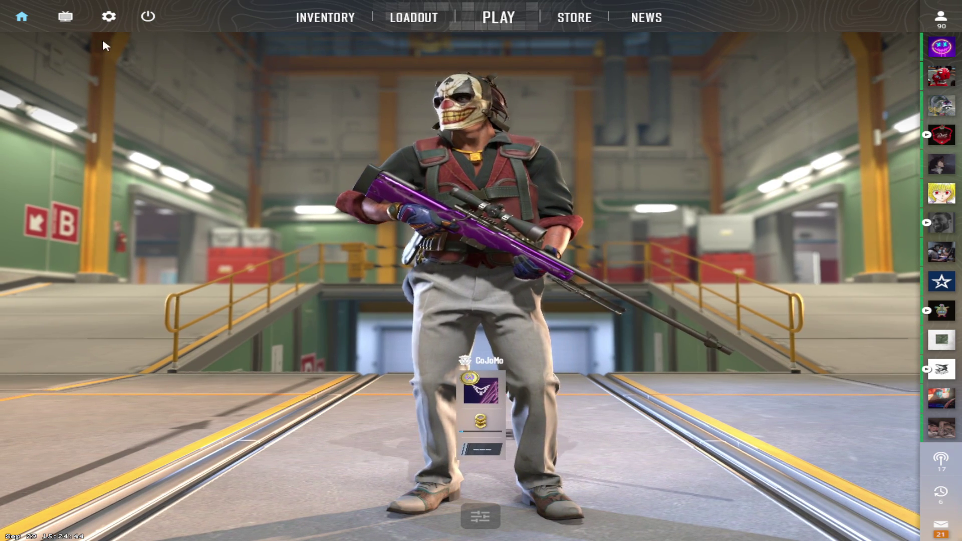
- Open the basic video settings and set Brightness to 100%
{"action": "left_click", "coordinate": [110, 16]}
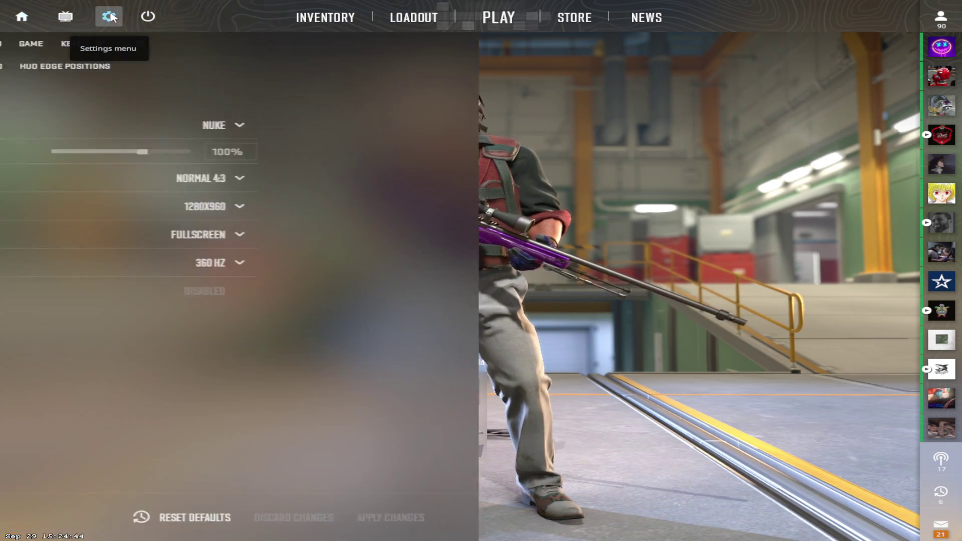
{"action": "left_click", "coordinate": [389, 43]}
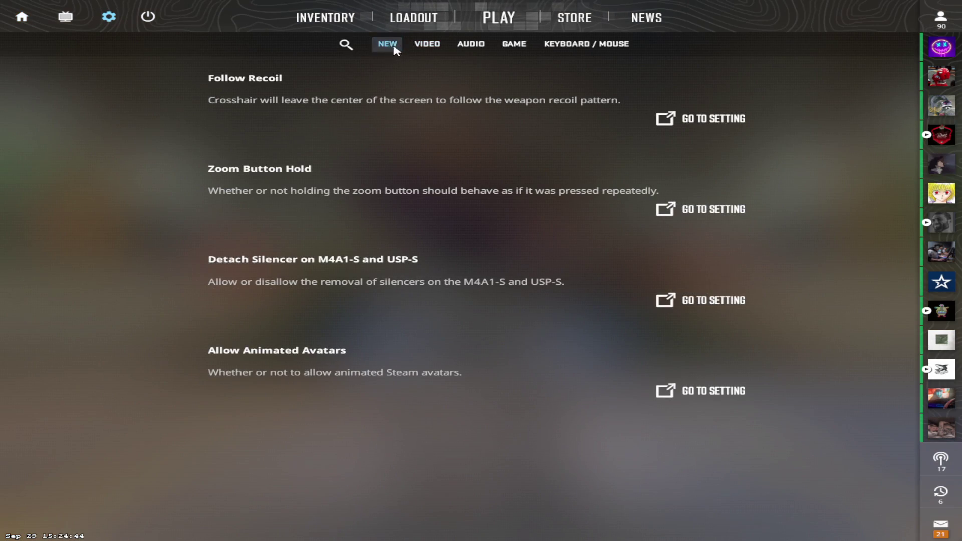
{"action": "left_click", "coordinate": [430, 45]}
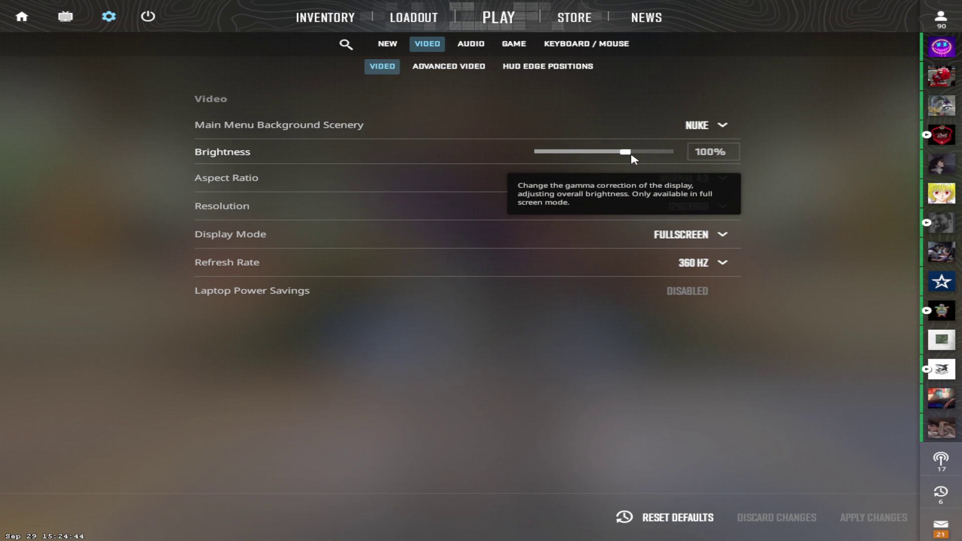
{"action": "left_click_drag", "start_coordinate": [627, 152], "coordinate": [678, 156]}
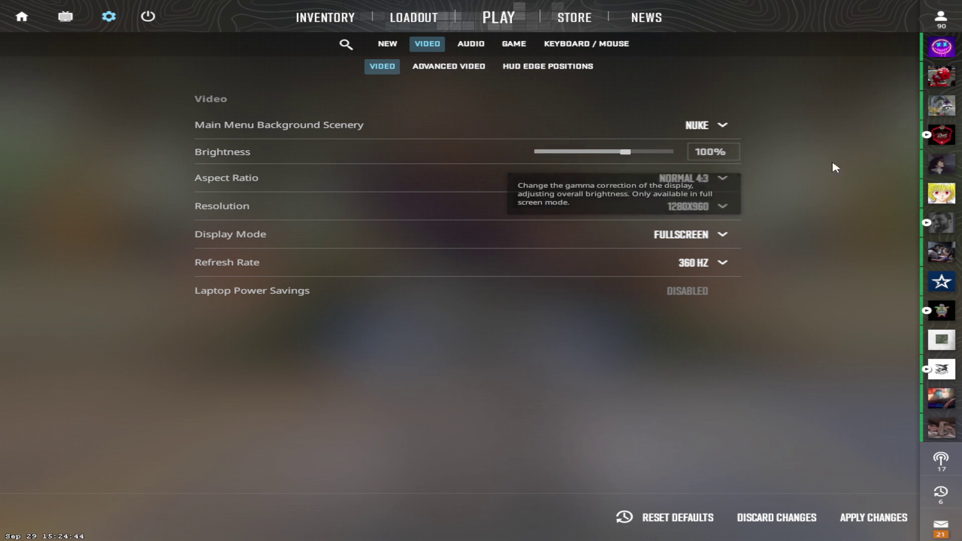
{"action": "mouse_move", "coordinate": [630, 156]}
{"action": "left_mouse_down"}
{"action": "mouse_move", "coordinate": [660, 156]}
{"action": "mouse_move", "coordinate": [620, 157]}
{"action": "left_mouse_up"}
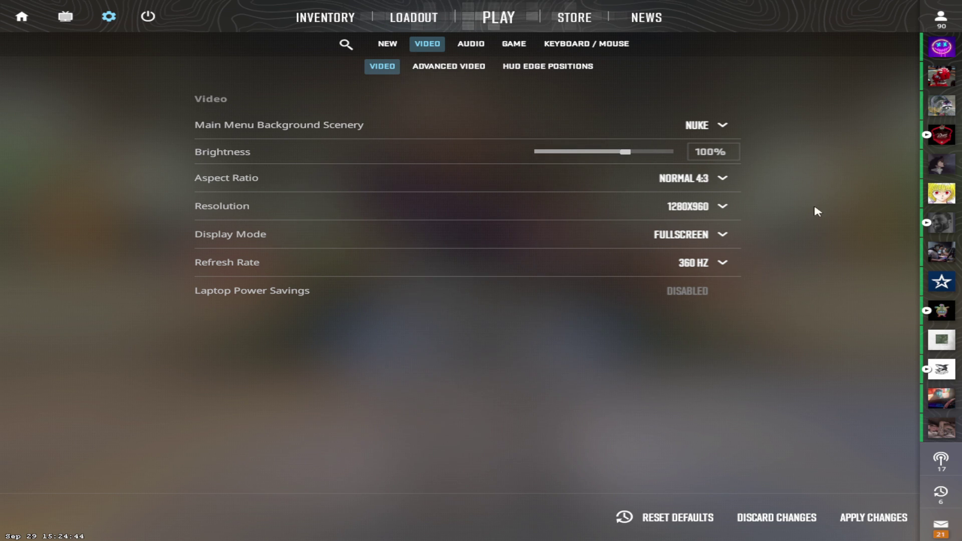
- Set the aspect ratio to Widescreen 16:9 and the resolution to 1920x1080
{"action": "left_click", "coordinate": [722, 183]}
{"action": "left_click", "coordinate": [729, 216]}
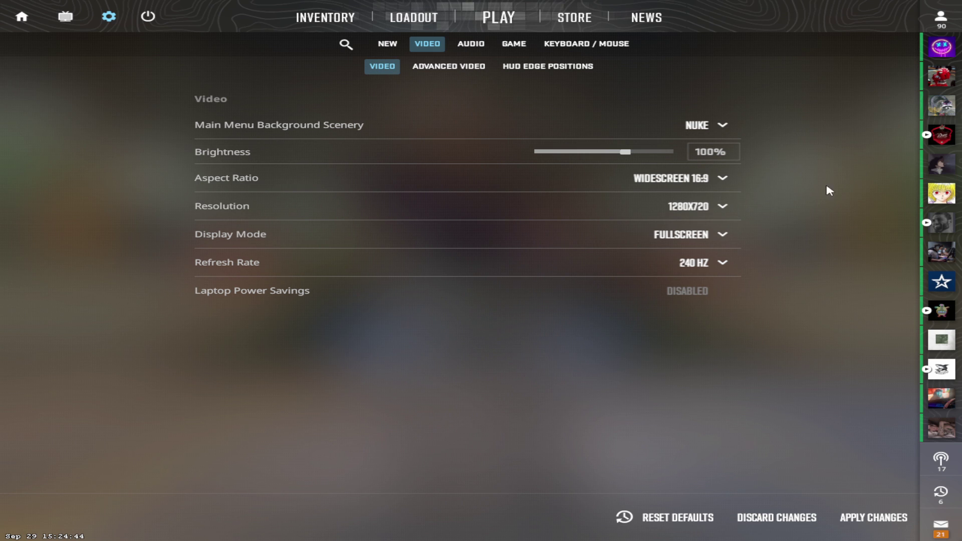
{"action": "left_click", "coordinate": [722, 206]}
{"action": "left_click", "coordinate": [696, 301]}
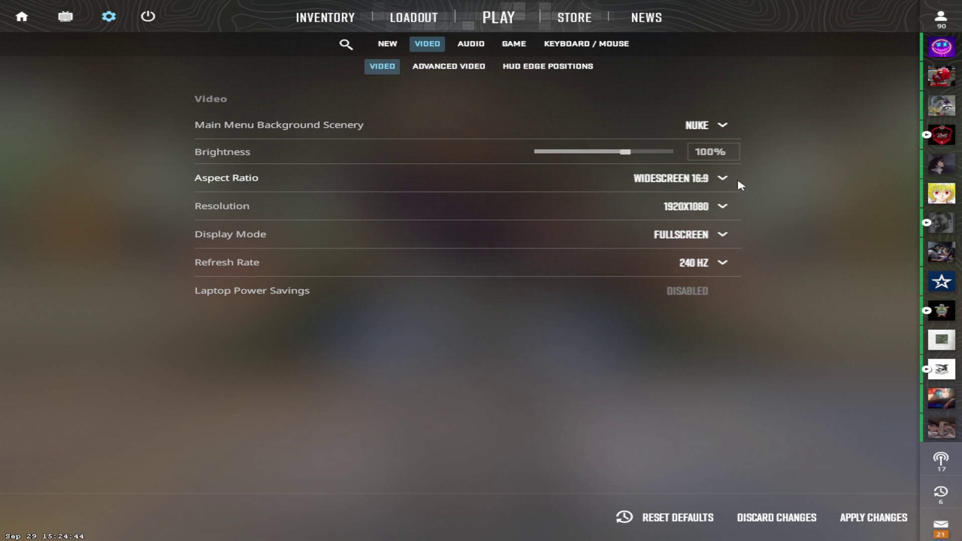
- Try the Normal 4:3 and Widescreen 16:10 aspect ratios, view the 16:10 resolution options, and return to Normal 4:3
{"action": "left_click", "coordinate": [722, 178]}
{"action": "left_click", "coordinate": [722, 178]}
{"action": "left_click", "coordinate": [715, 181]}
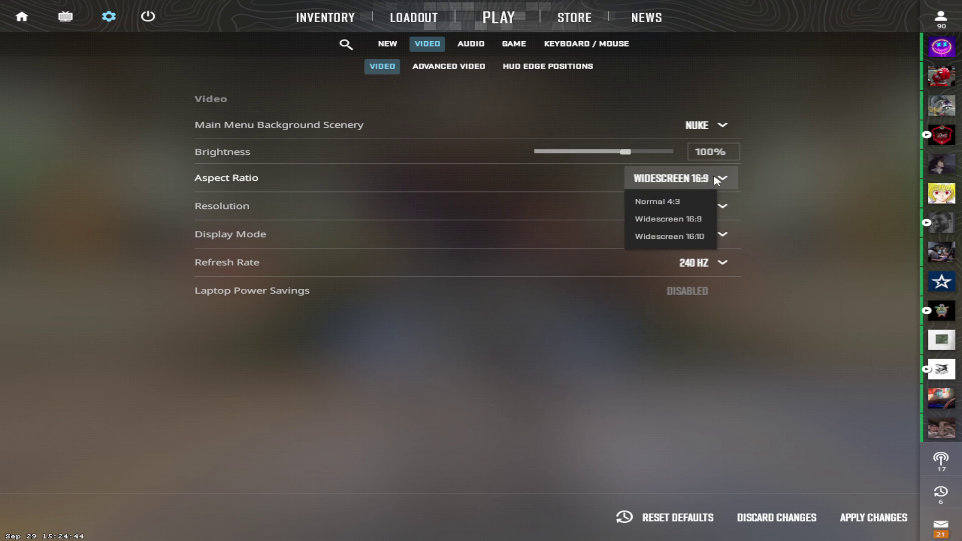
{"action": "left_click", "coordinate": [680, 203]}
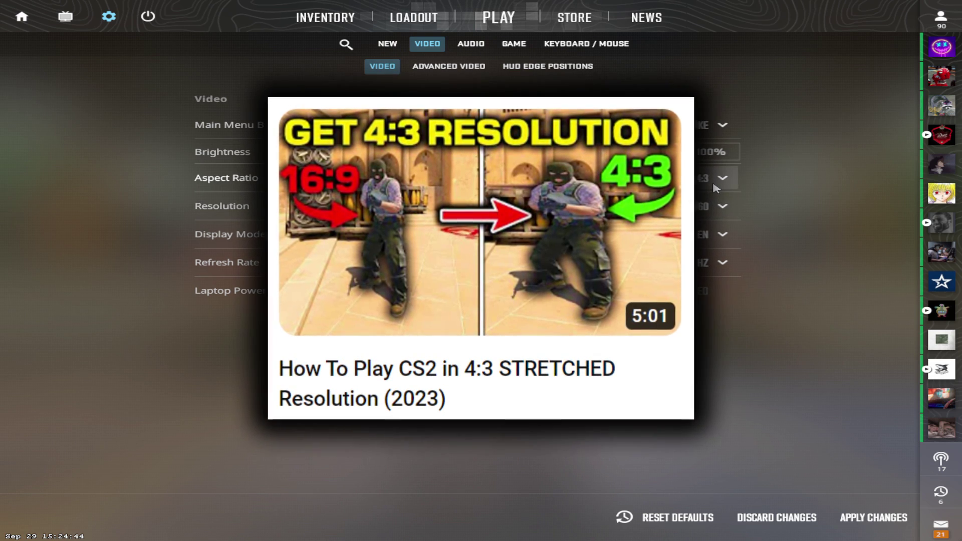
{"action": "left_click", "coordinate": [729, 205]}
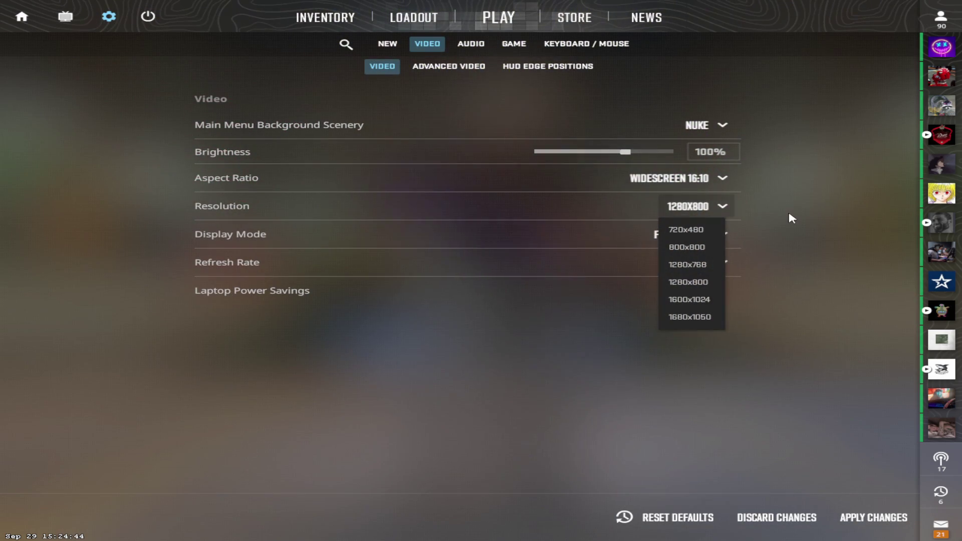
{"action": "left_click", "coordinate": [708, 181]}
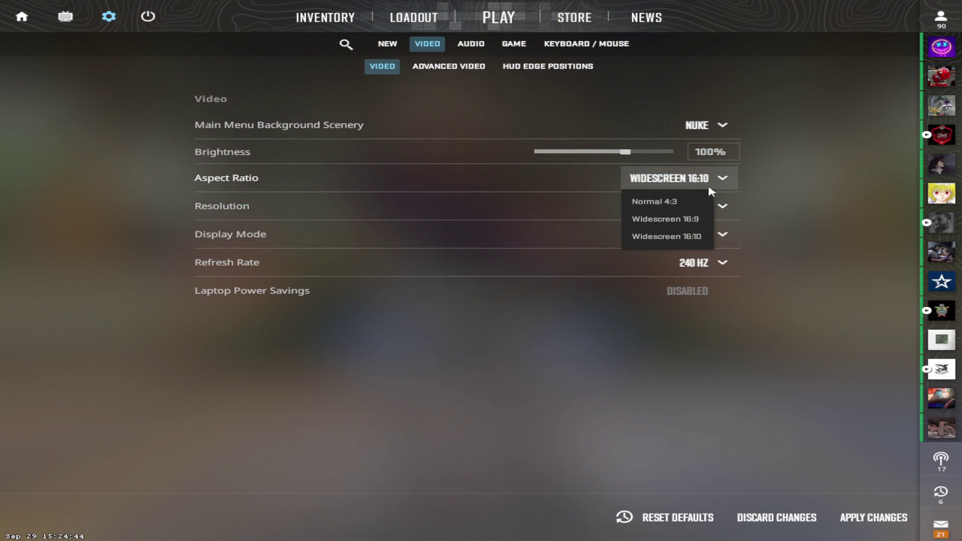
{"action": "left_click", "coordinate": [692, 202]}
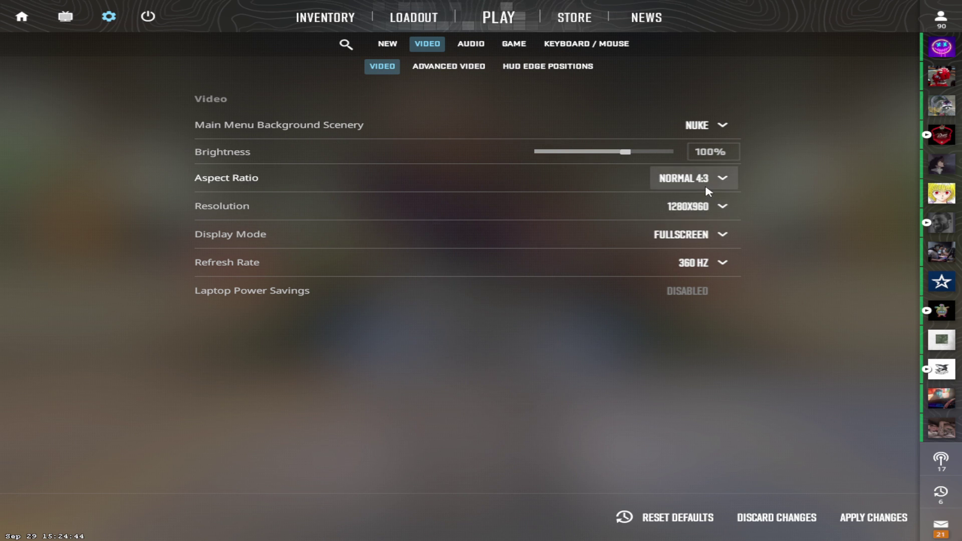
- Switch the aspect ratio back to Widescreen 16:9 with a 1920x1080 resolution
{"action": "left_click", "coordinate": [704, 181]}
{"action": "left_click", "coordinate": [706, 219]}
{"action": "left_click", "coordinate": [724, 206]}
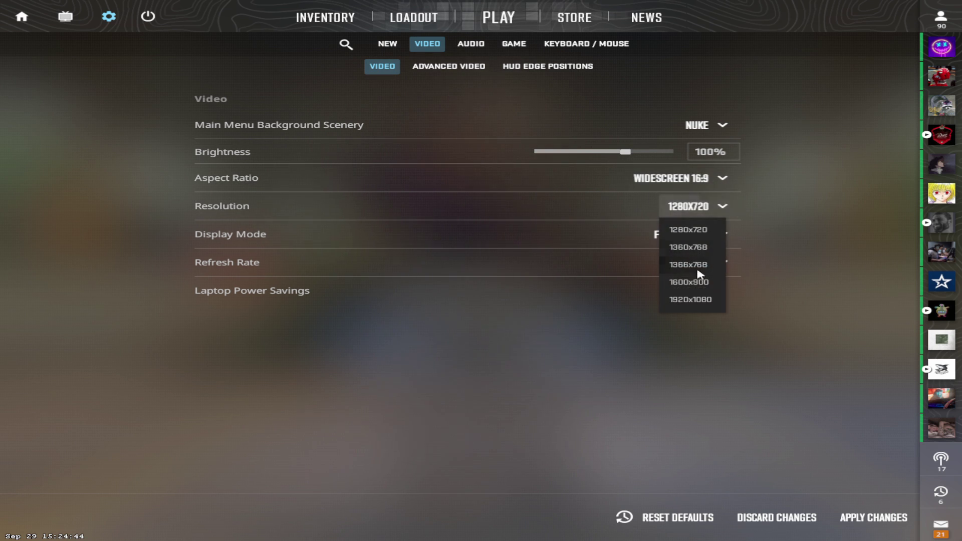
{"action": "left_click", "coordinate": [704, 299]}
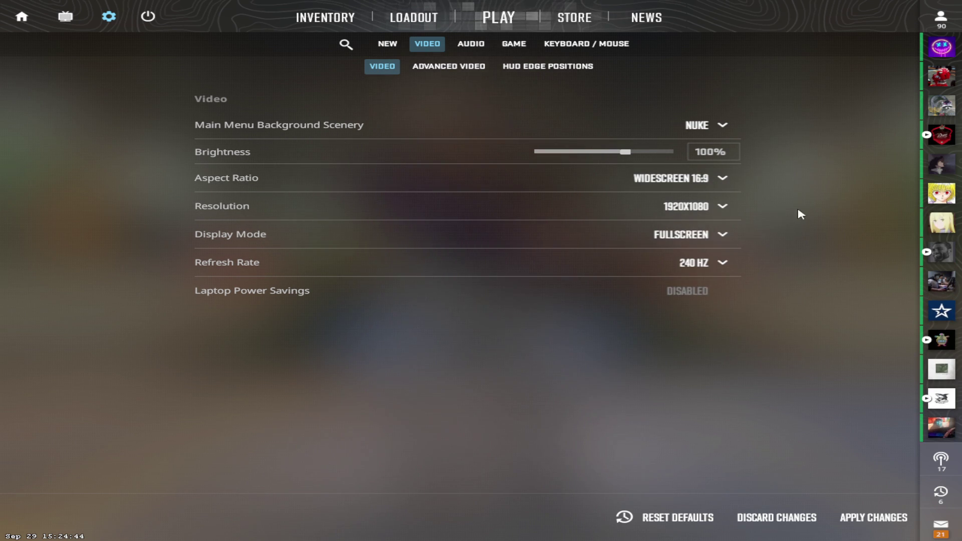
- Set the aspect ratio to Normal 4:3 and the resolution to 1280x960
{"action": "left_click", "coordinate": [723, 179]}
{"action": "left_click", "coordinate": [704, 201]}
{"action": "left_click", "coordinate": [723, 207]}
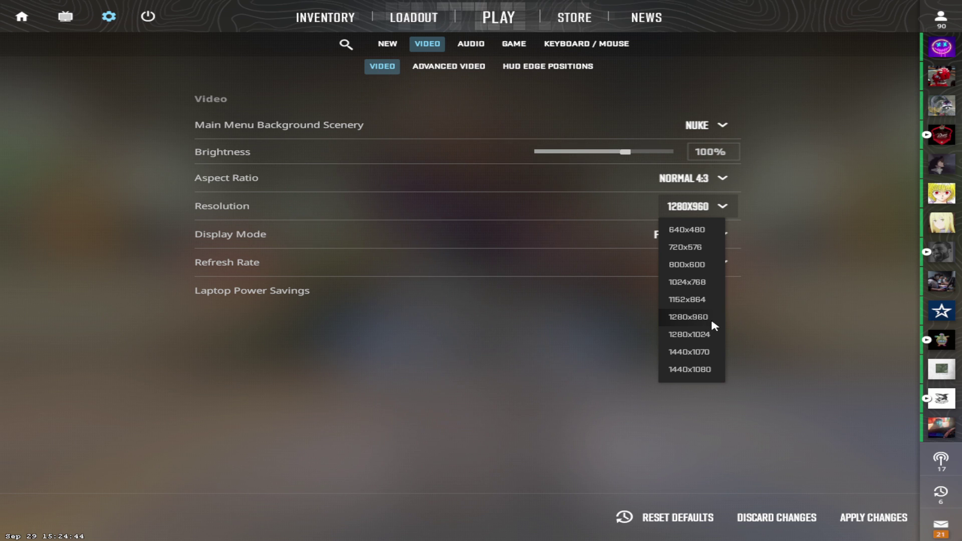
{"action": "left_click", "coordinate": [728, 321]}
{"action": "left_click", "coordinate": [722, 206]}
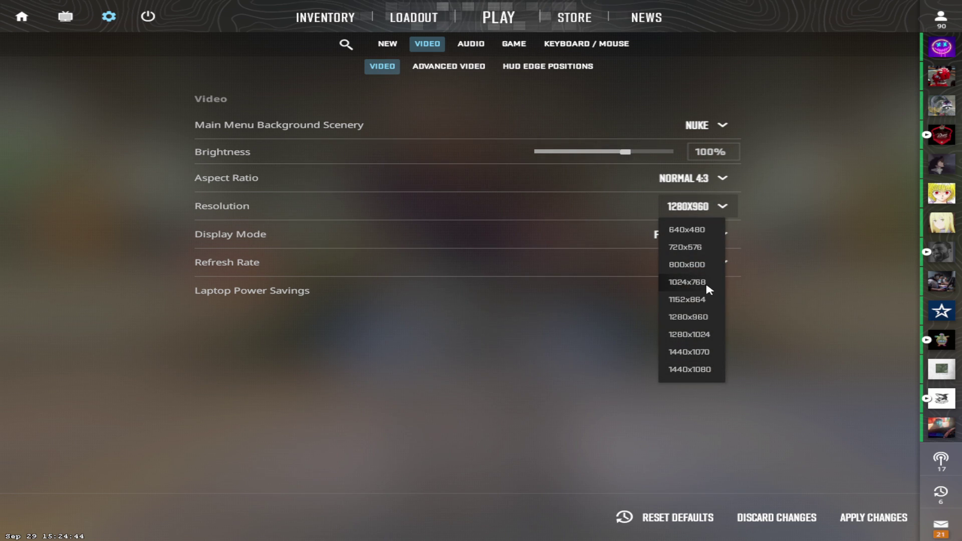
{"action": "left_click", "coordinate": [801, 319]}
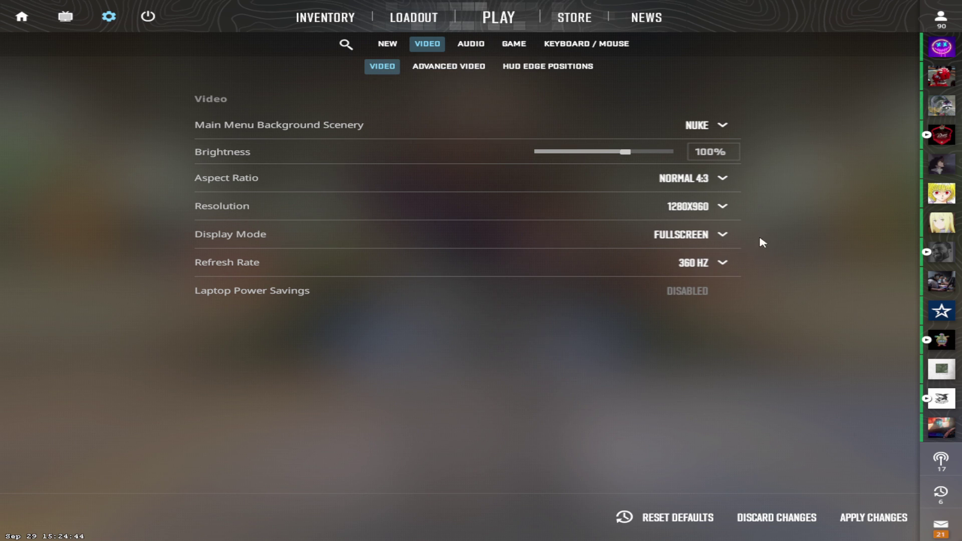
- Set the Display Mode to Fullscreen
{"action": "left_click", "coordinate": [730, 243]}
{"action": "left_click", "coordinate": [731, 238]}
{"action": "left_click", "coordinate": [733, 236]}
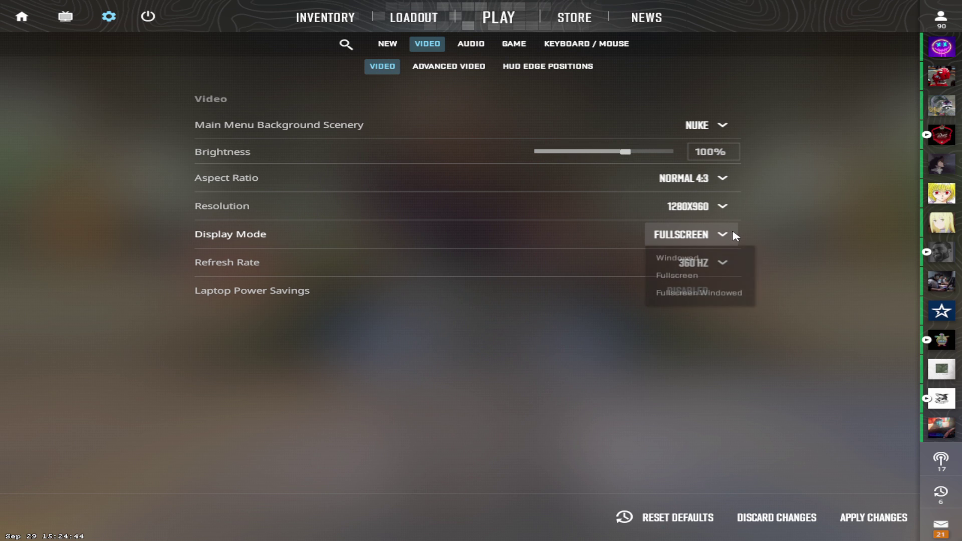
{"action": "left_click", "coordinate": [720, 271]}
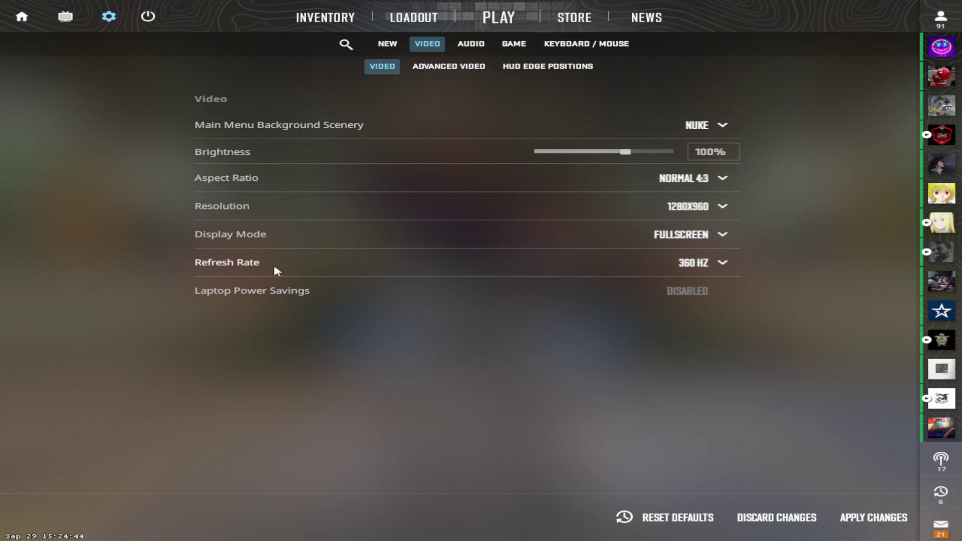
- Set the Refresh Rate to 360 Hz
{"action": "left_click", "coordinate": [709, 266]}
{"action": "left_click", "coordinate": [709, 309]}
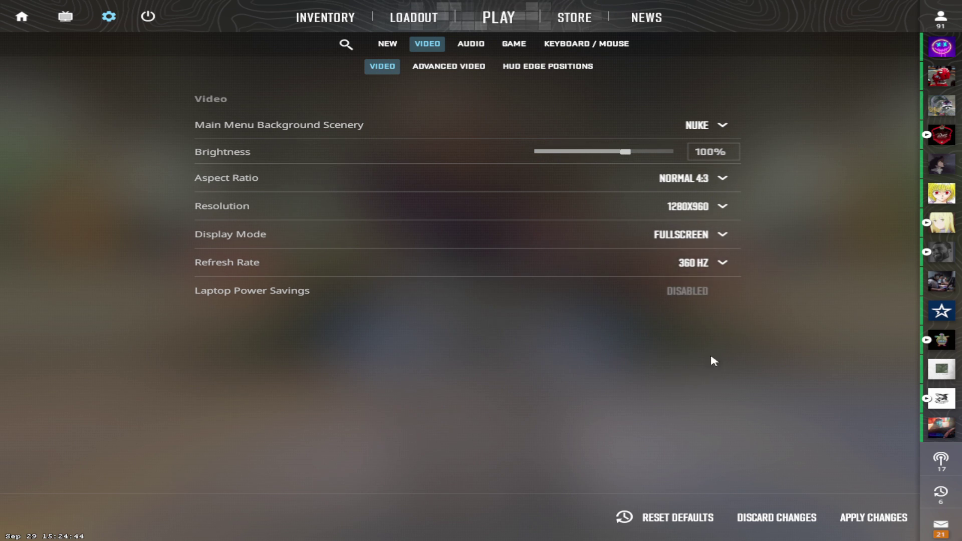
{"action": "left_click", "coordinate": [711, 263]}
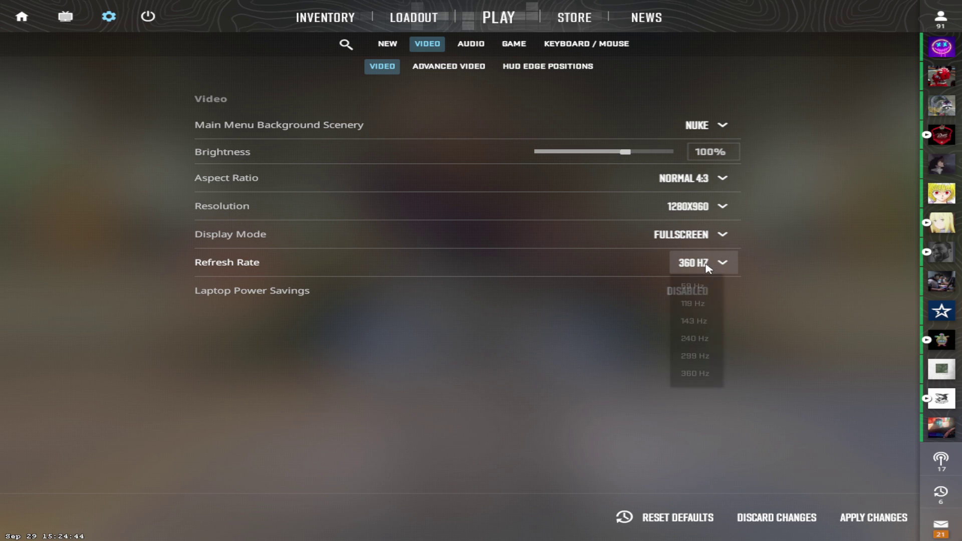
{"action": "left_click", "coordinate": [704, 373]}
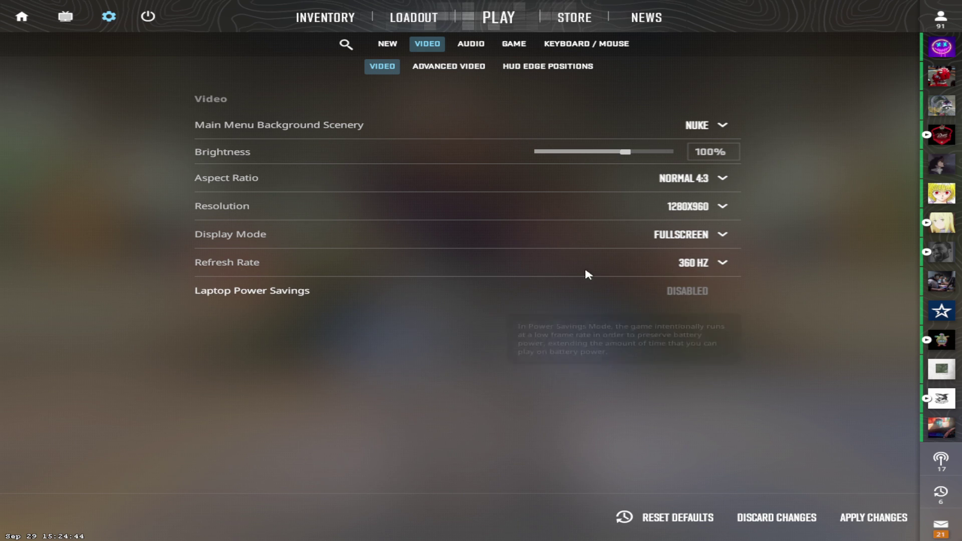
- Open the advanced video settings and review the Boost Player Contrast options, keeping it Enabled
{"action": "left_click", "coordinate": [449, 67]}
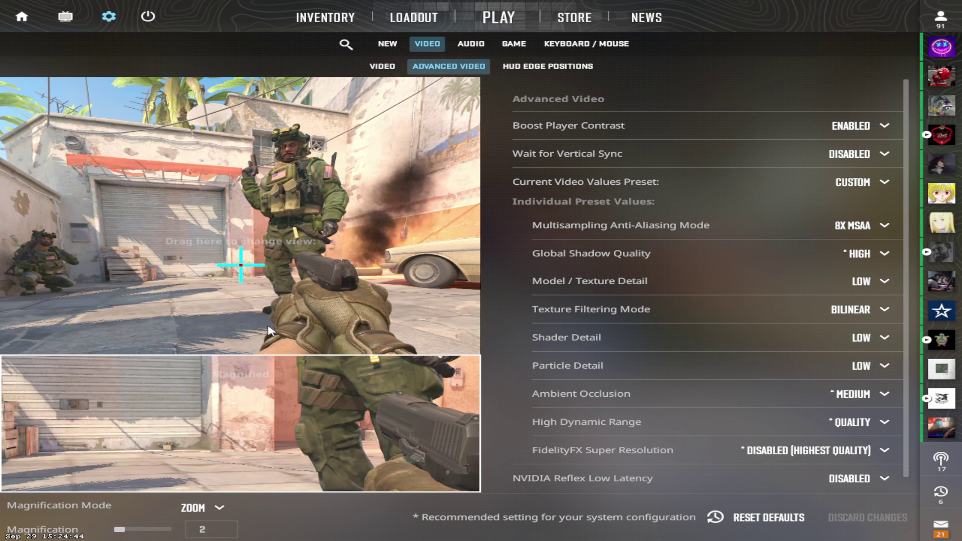
{"action": "left_click", "coordinate": [867, 128]}
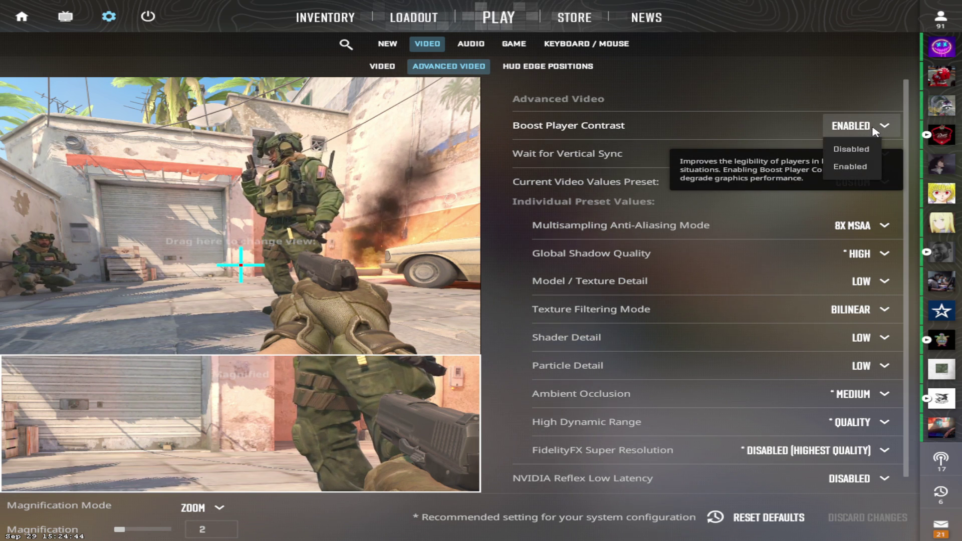
{"action": "left_click", "coordinate": [869, 129]}
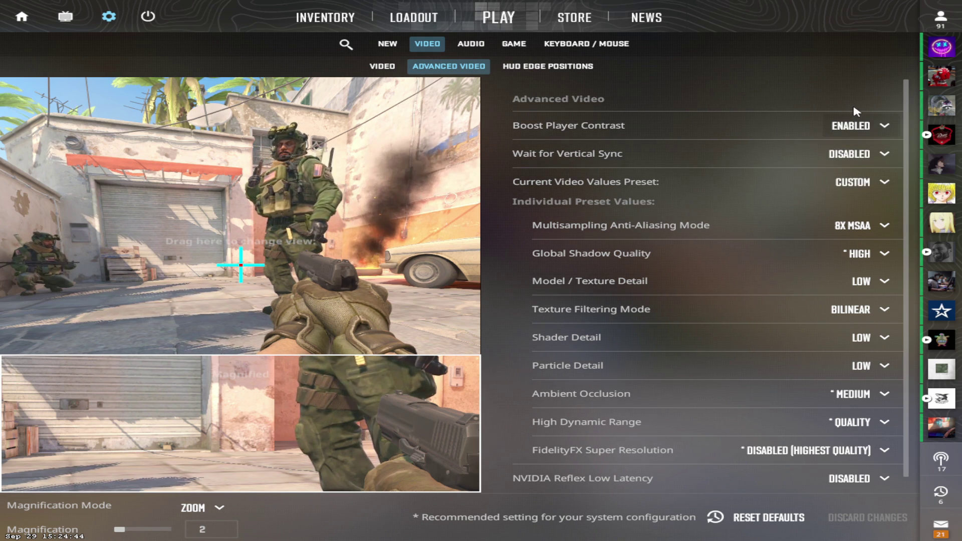
{"action": "left_click", "coordinate": [878, 126]}
{"action": "left_click", "coordinate": [877, 129]}
{"action": "left_click", "coordinate": [866, 131]}
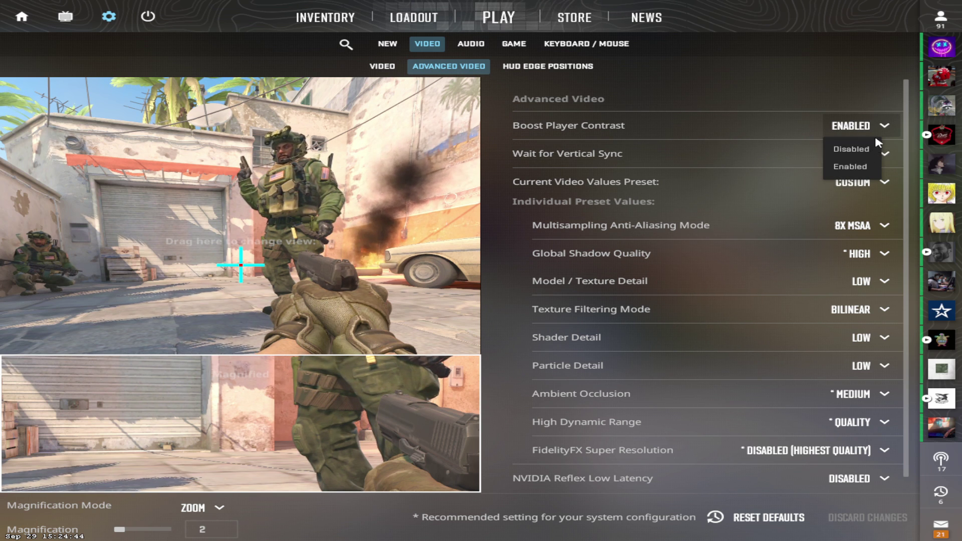
{"action": "left_click", "coordinate": [875, 125]}
{"action": "left_click", "coordinate": [871, 118]}
{"action": "left_click", "coordinate": [871, 117]}
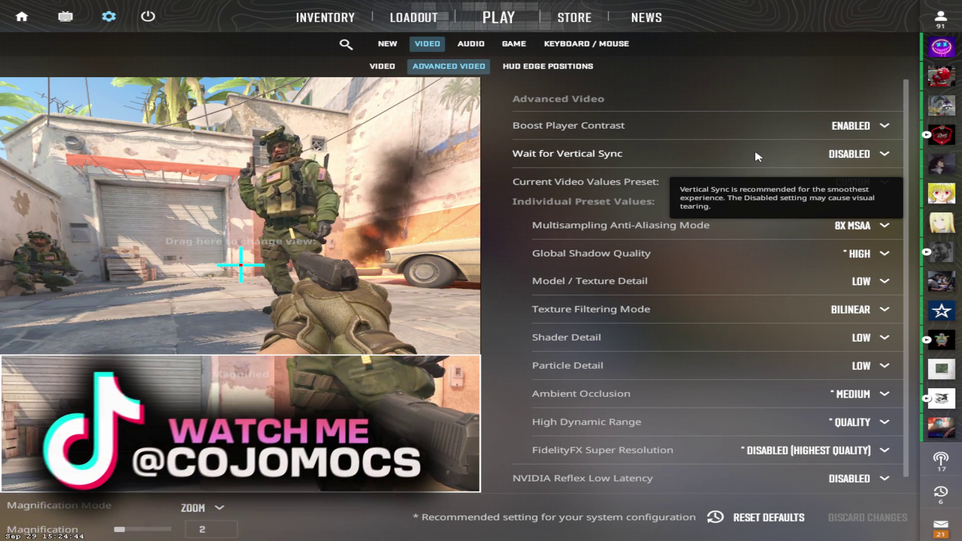
- Set Wait for Vertical Sync to Disabled and the current video values preset to Custom
{"action": "left_click", "coordinate": [878, 159]}
{"action": "left_click", "coordinate": [849, 177]}
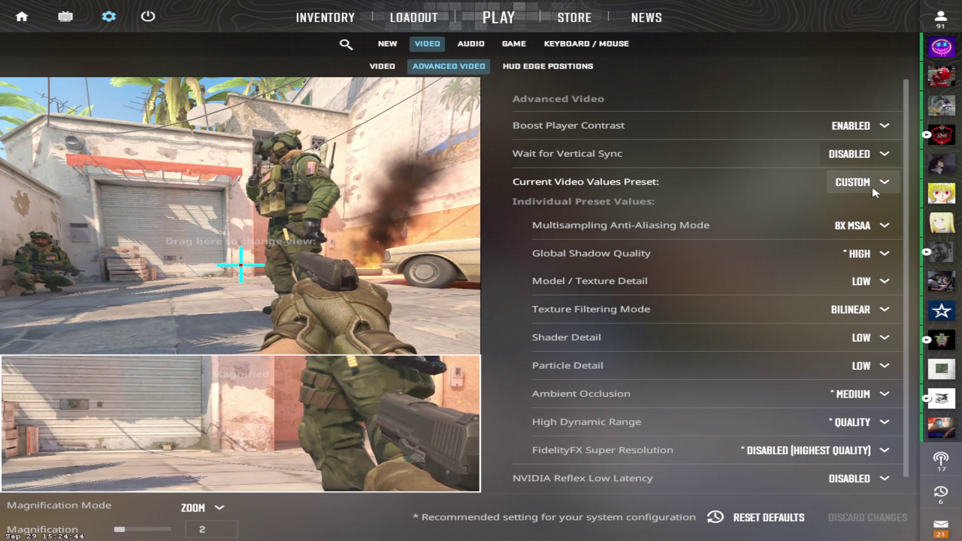
{"action": "left_click", "coordinate": [872, 182]}
{"action": "left_click", "coordinate": [867, 273]}
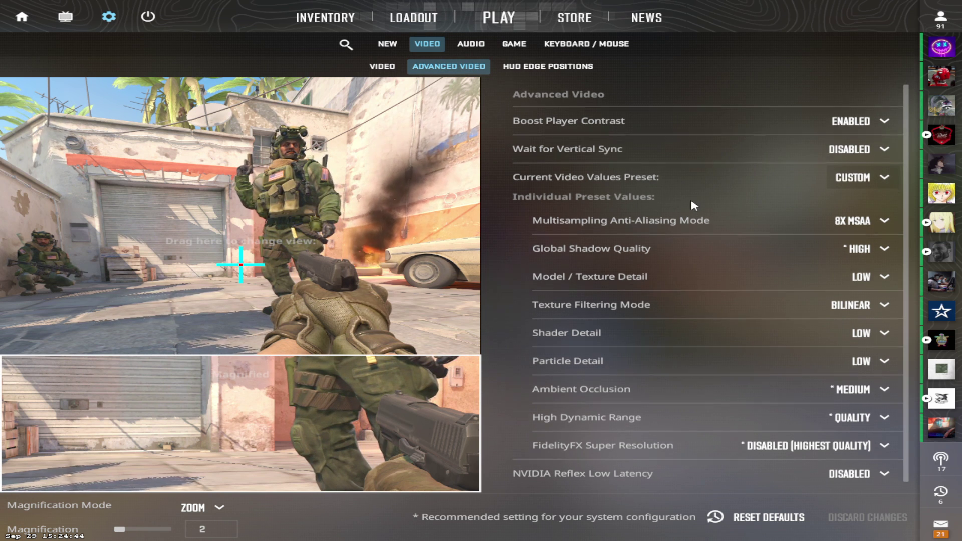
- Review the Multisampling Anti-Aliasing Mode options and set the mode to 8x MSAA
{"action": "scroll", "coordinate": [757, 216], "scroll_direction": "down", "scroll_amount": 1}
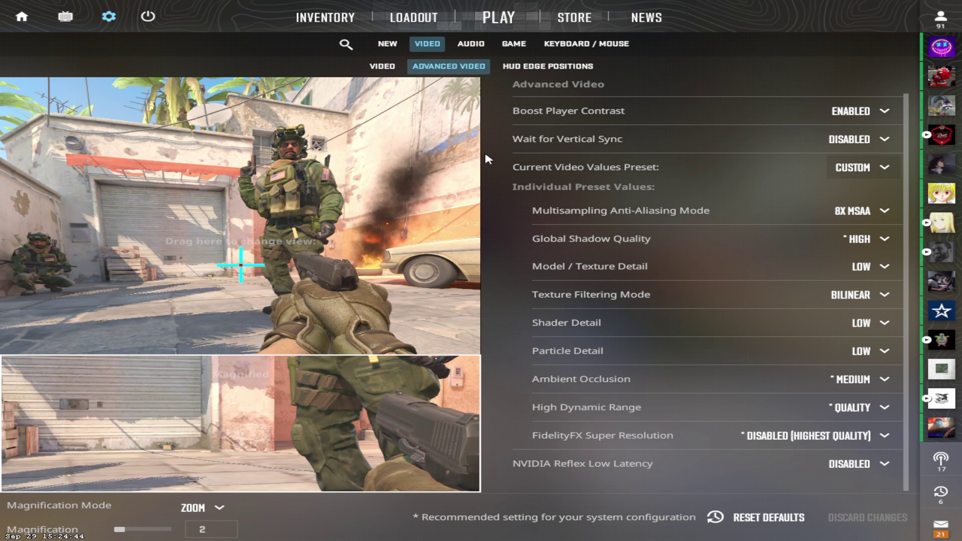
{"action": "left_click", "coordinate": [853, 215]}
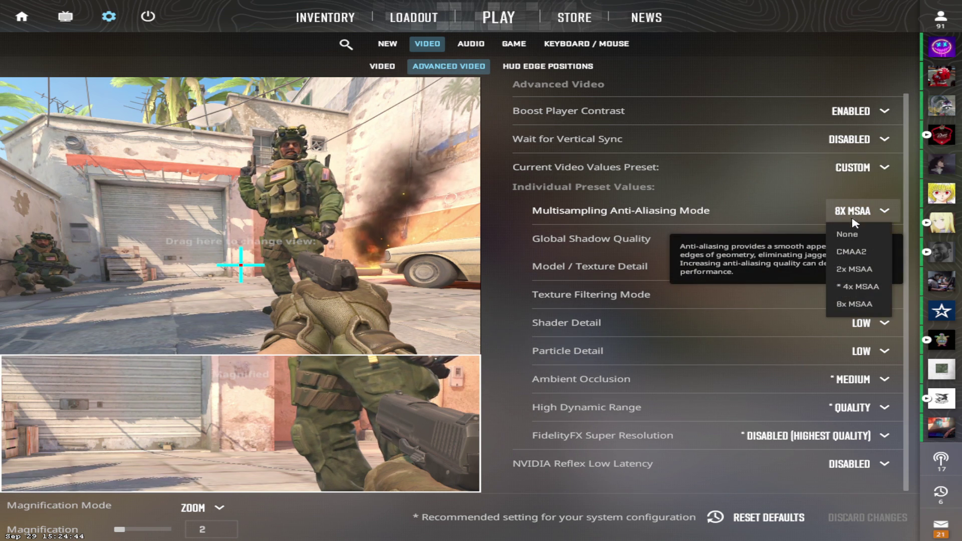
{"action": "left_click", "coordinate": [854, 304]}
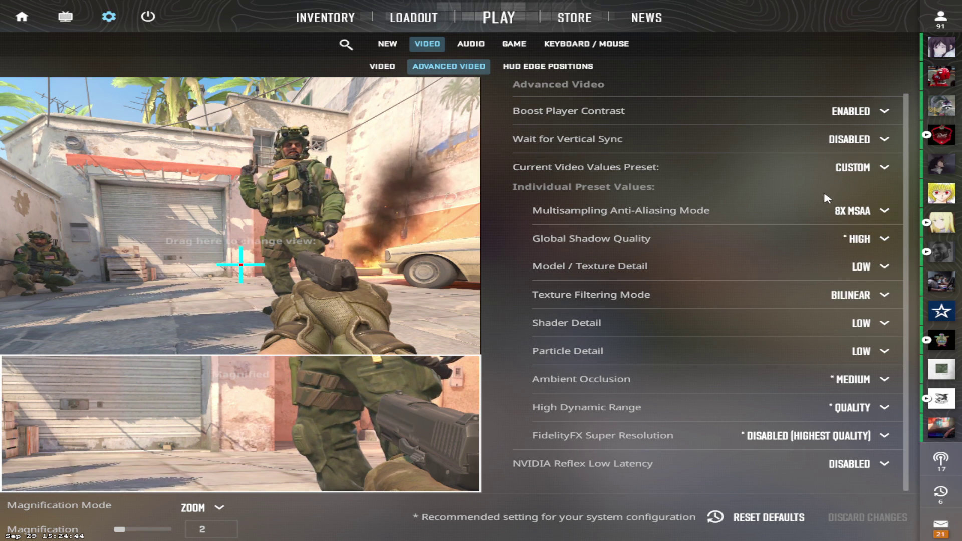
{"action": "left_click", "coordinate": [857, 212]}
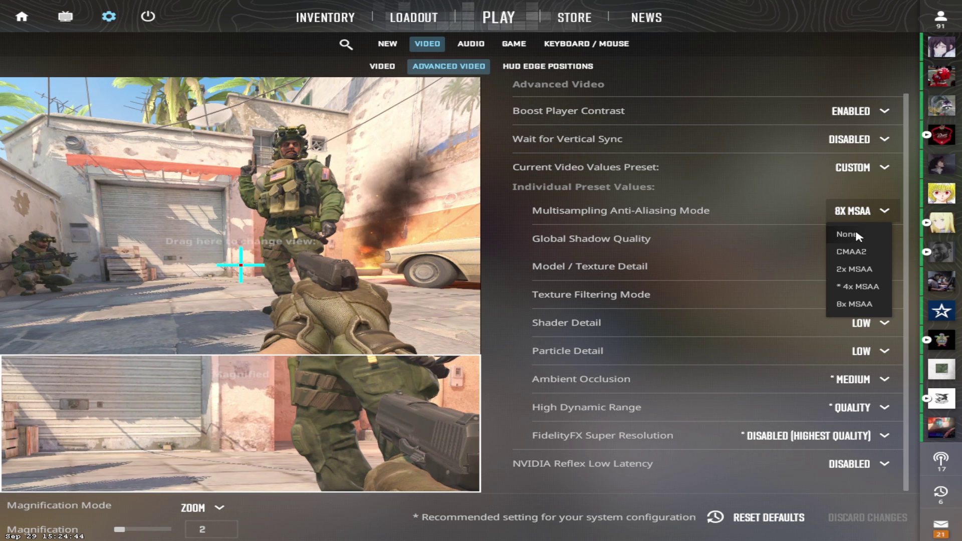
{"action": "left_click", "coordinate": [734, 213]}
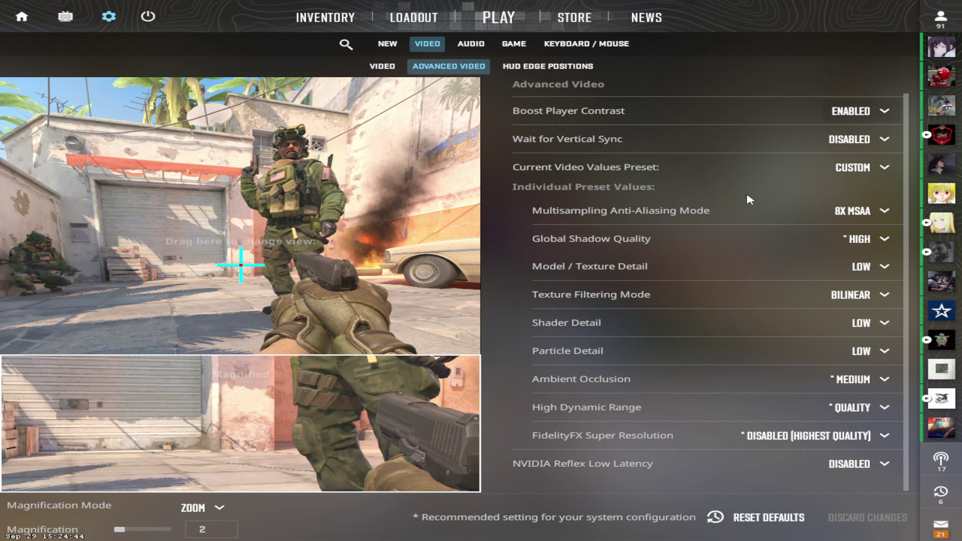
{"action": "left_click", "coordinate": [862, 211]}
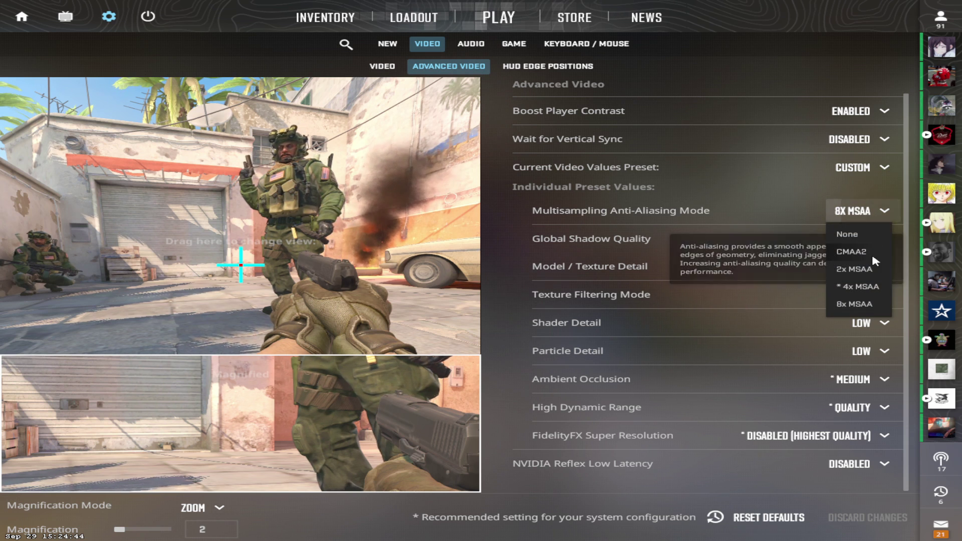
{"action": "left_click", "coordinate": [855, 304]}
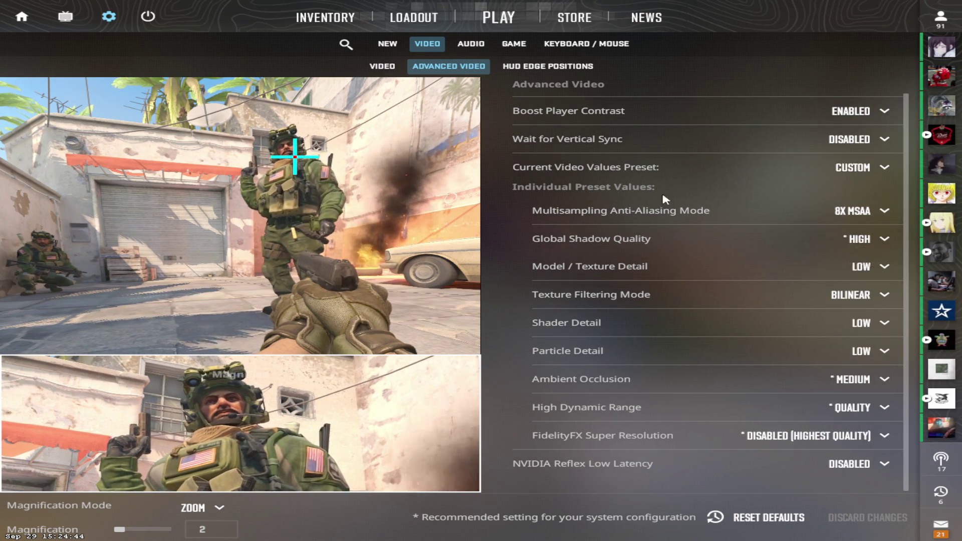
{"action": "left_click", "coordinate": [855, 212]}
{"action": "left_click", "coordinate": [855, 211]}
{"action": "left_click", "coordinate": [855, 212]}
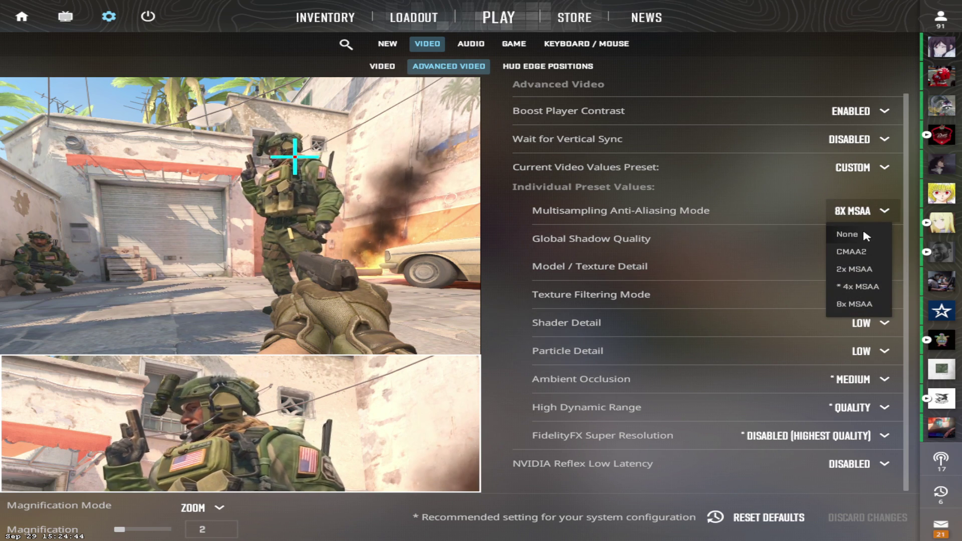
{"action": "left_click", "coordinate": [804, 204]}
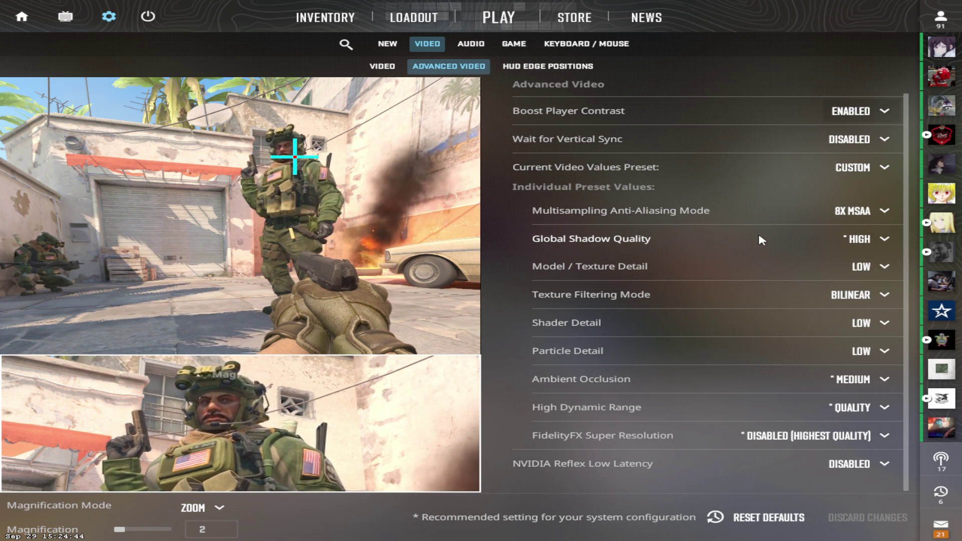
- Set Global Shadow Quality to High after checking its available quality levels
{"action": "left_click", "coordinate": [861, 239]}
{"action": "left_click", "coordinate": [860, 239]}
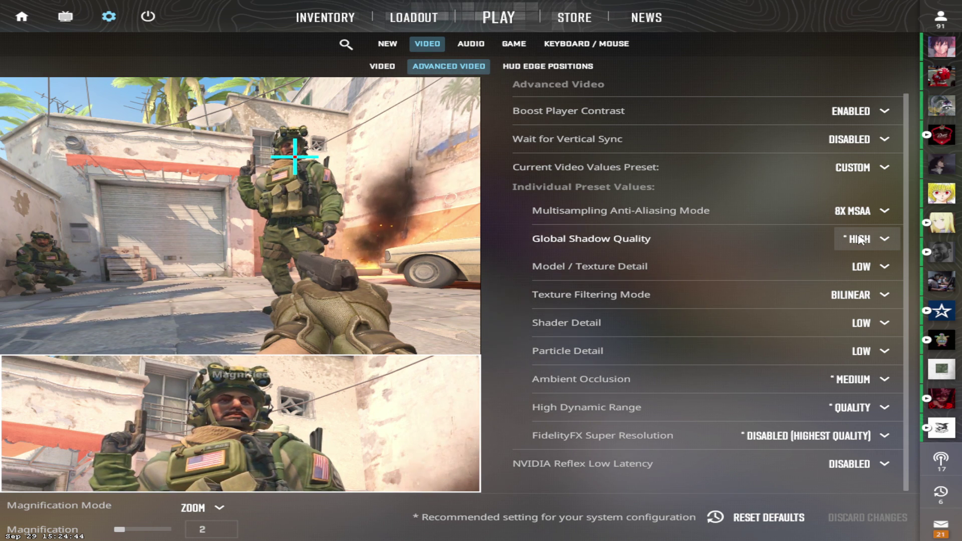
{"action": "left_click", "coordinate": [860, 240]}
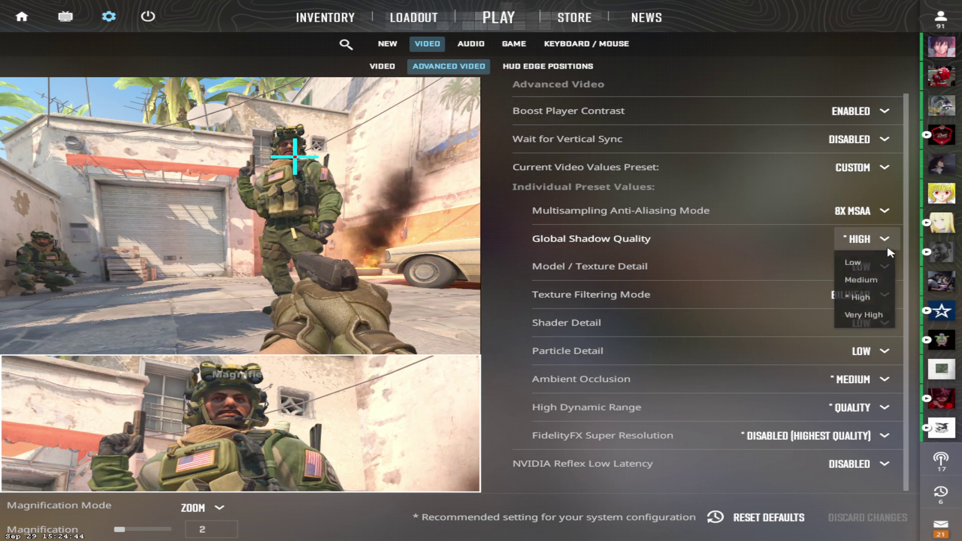
{"action": "left_click", "coordinate": [876, 297]}
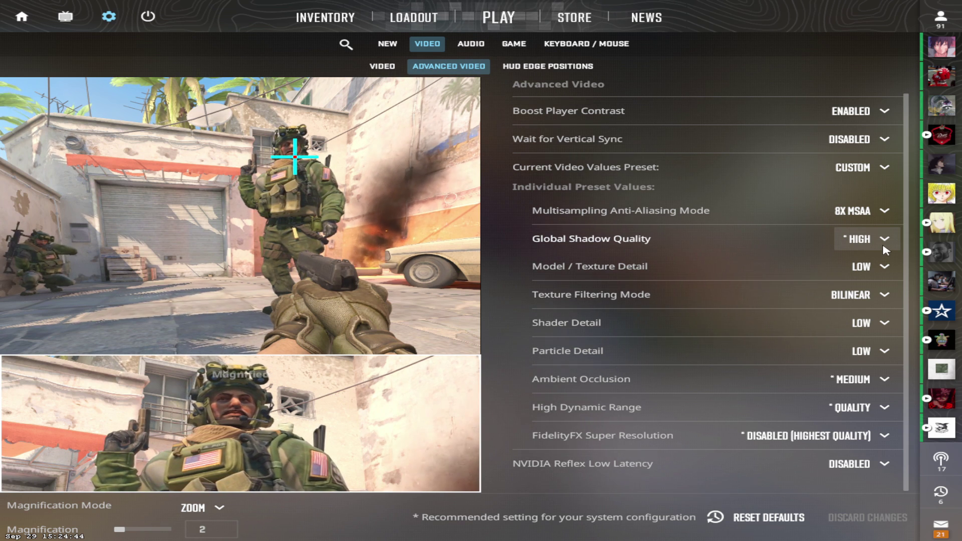
{"action": "left_click", "coordinate": [887, 243]}
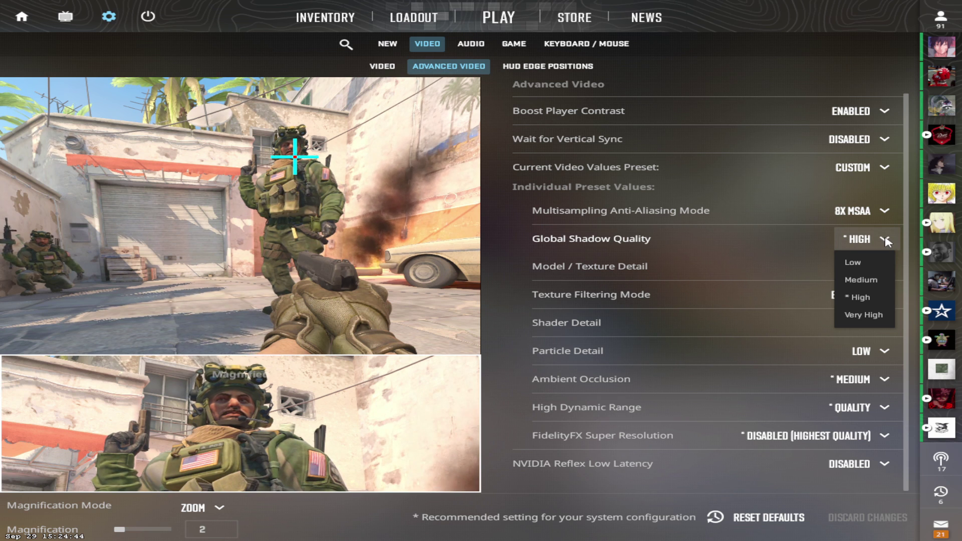
{"action": "left_click", "coordinate": [886, 241]}
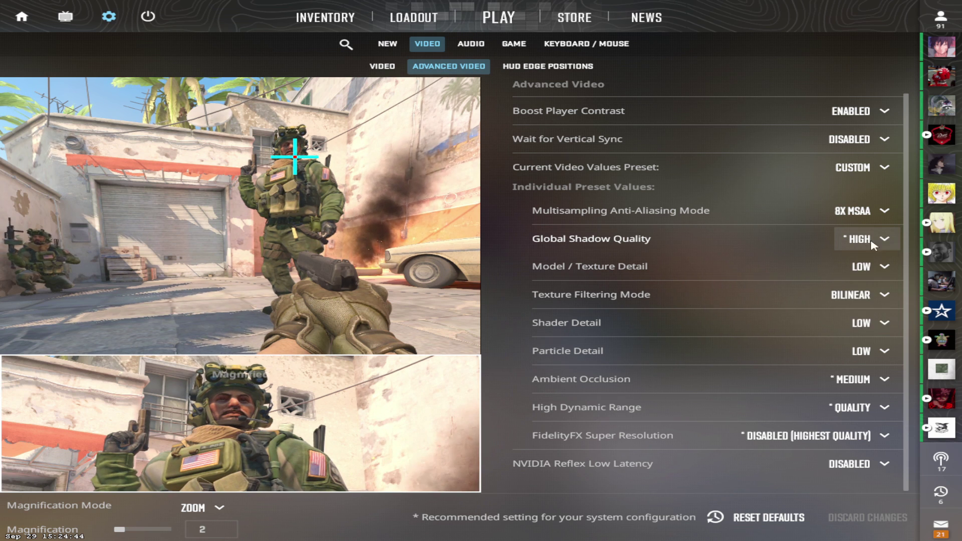
- Review the Model / Texture Detail description and levels, and set it to Low
{"action": "left_click", "coordinate": [862, 270]}
{"action": "left_click", "coordinate": [862, 271]}
{"action": "left_click", "coordinate": [863, 272]}
{"action": "left_click", "coordinate": [864, 274]}
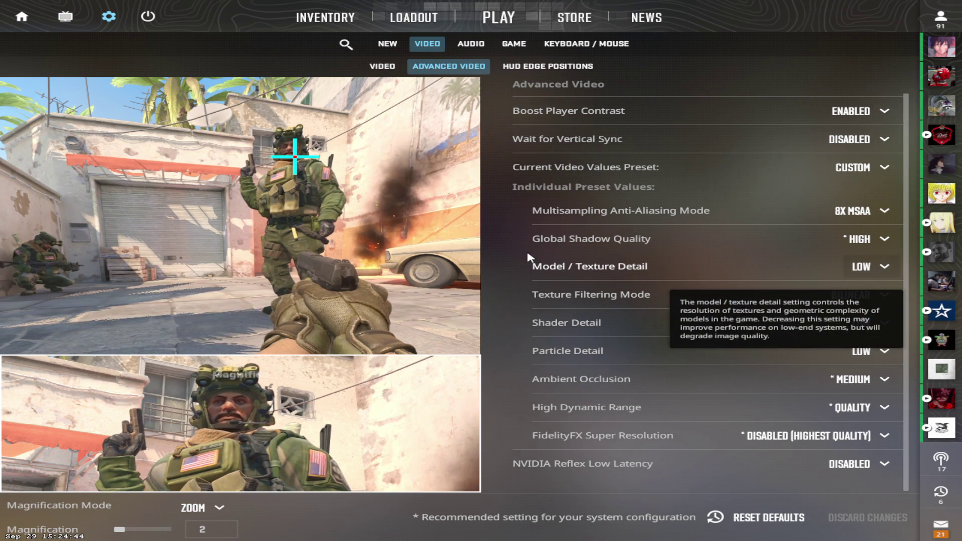
{"action": "left_click", "coordinate": [862, 267]}
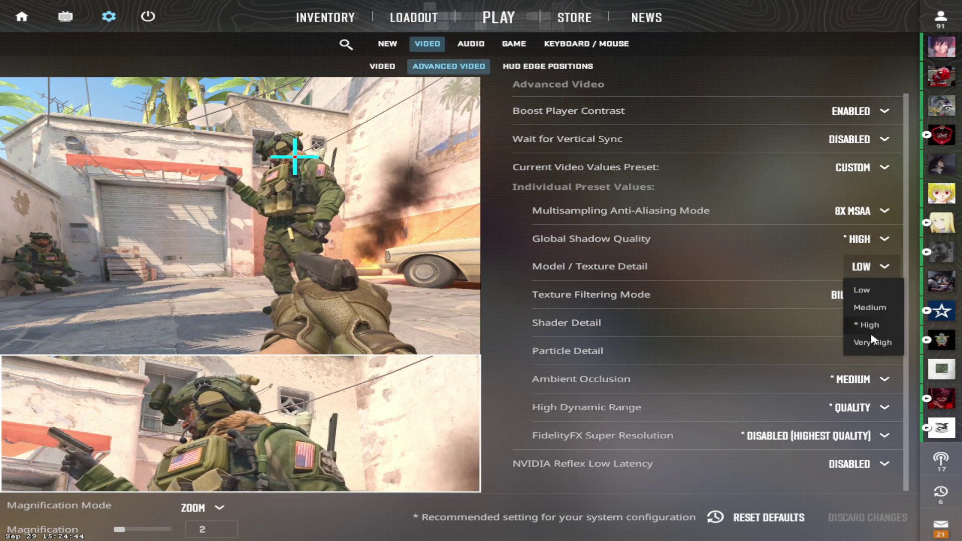
{"action": "left_click", "coordinate": [888, 291]}
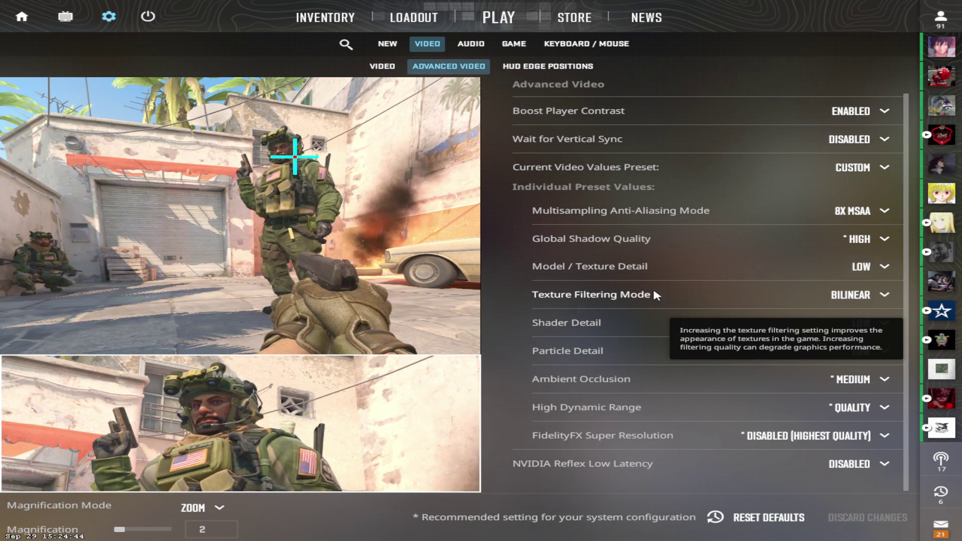
- Set Texture Filtering Mode to Bilinear and check the Shader Detail setting, keeping it at Low
{"action": "left_click", "coordinate": [866, 296]}
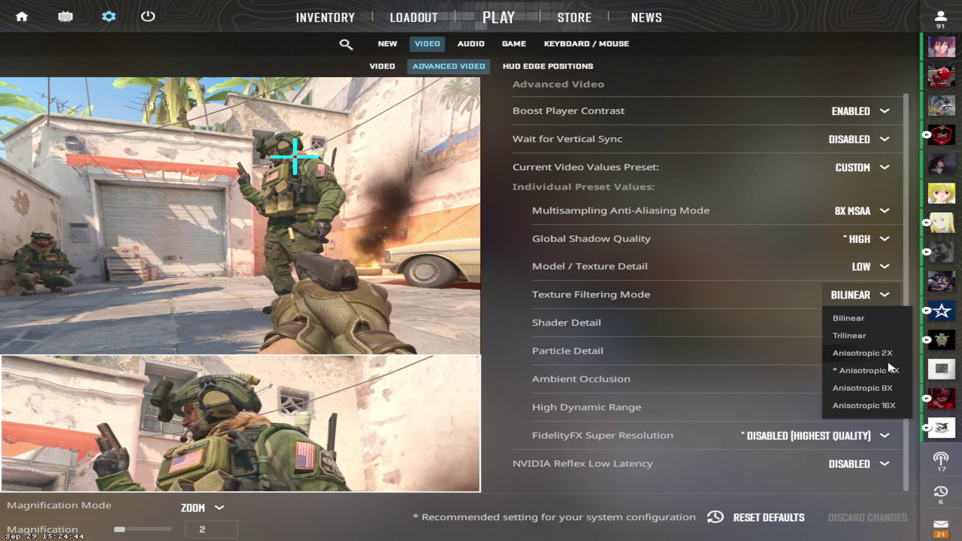
{"action": "left_click", "coordinate": [870, 315]}
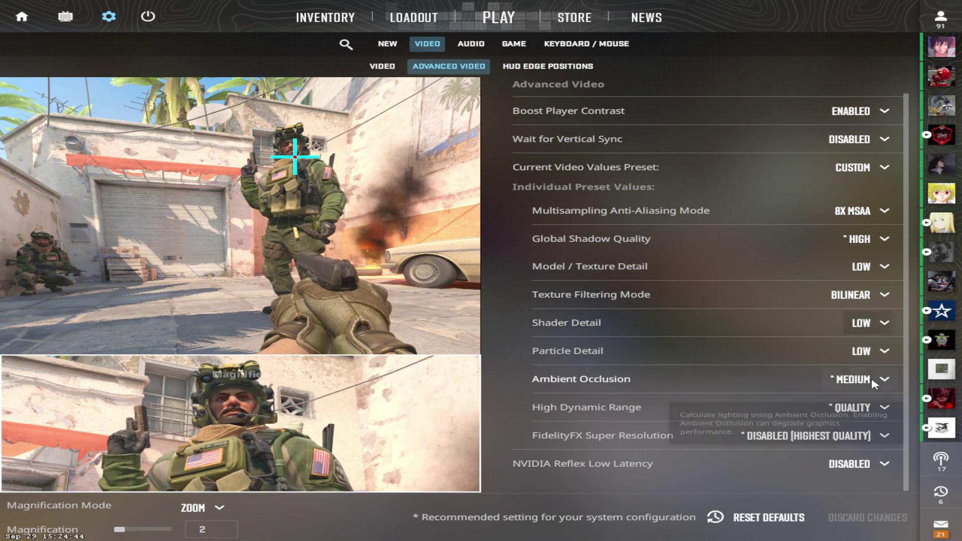
{"action": "left_click", "coordinate": [872, 323]}
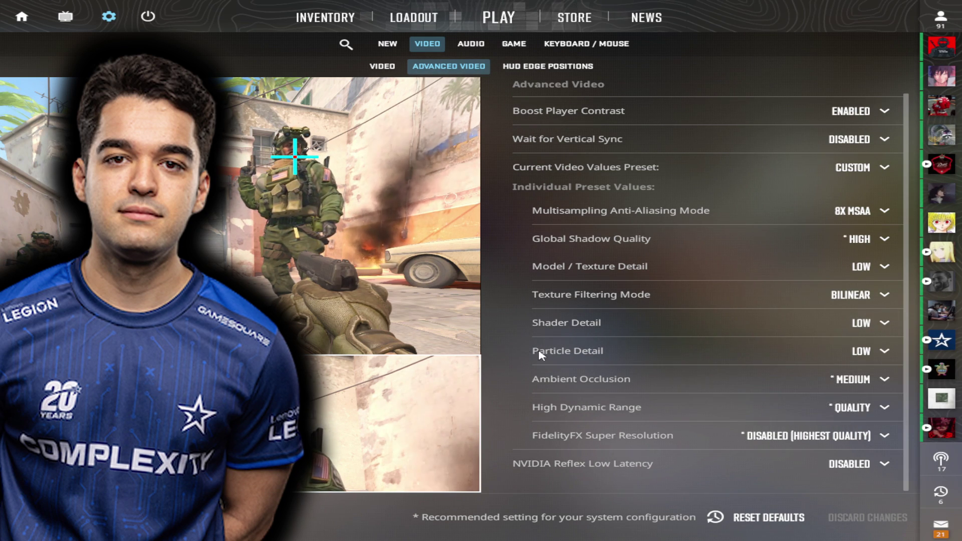
- Review the Particle Detail levels and set Particle Detail to Low
{"action": "left_click", "coordinate": [864, 352]}
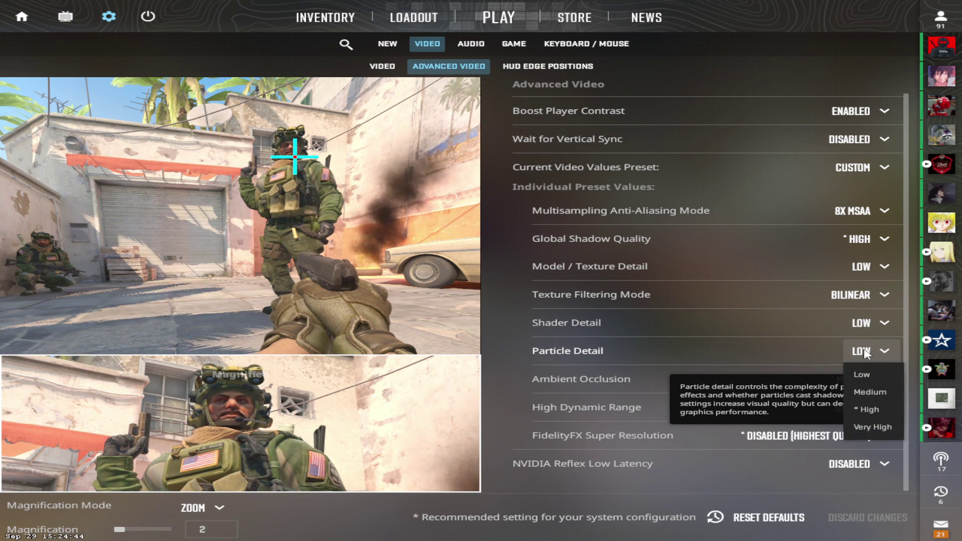
{"action": "left_click", "coordinate": [866, 354]}
{"action": "left_click", "coordinate": [867, 354]}
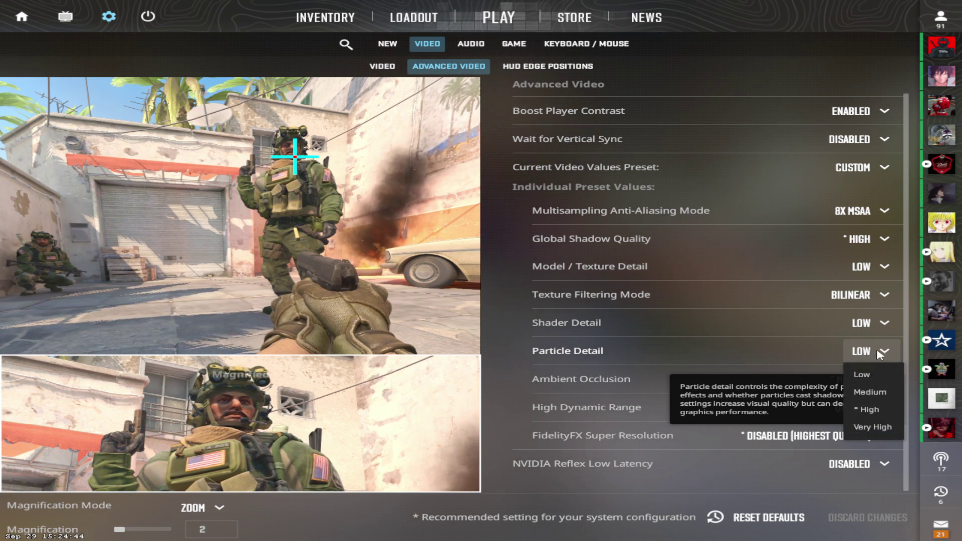
{"action": "left_click", "coordinate": [852, 373]}
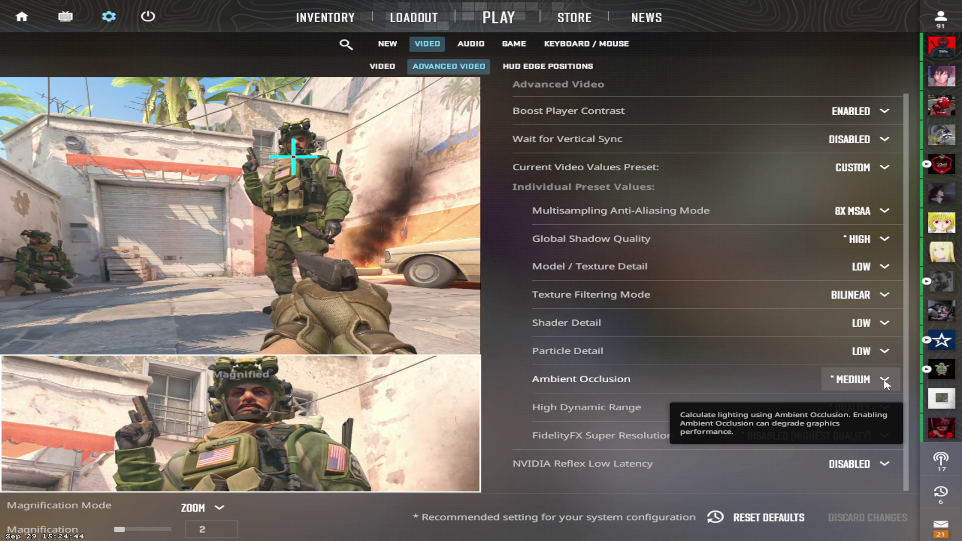
- Set Ambient Occlusion to Medium and compare it with the other available options
{"action": "left_click", "coordinate": [886, 384]}
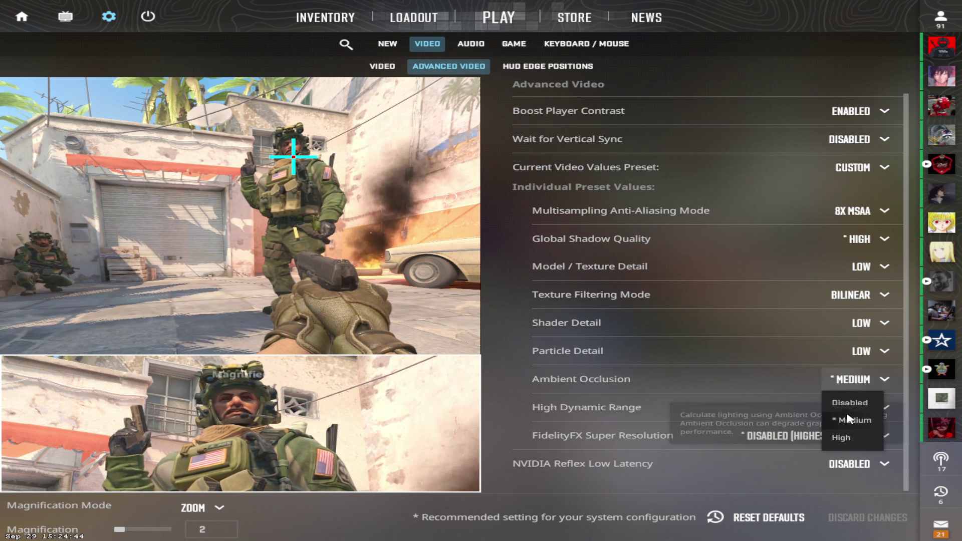
{"action": "left_click", "coordinate": [852, 422]}
{"action": "left_click", "coordinate": [866, 384]}
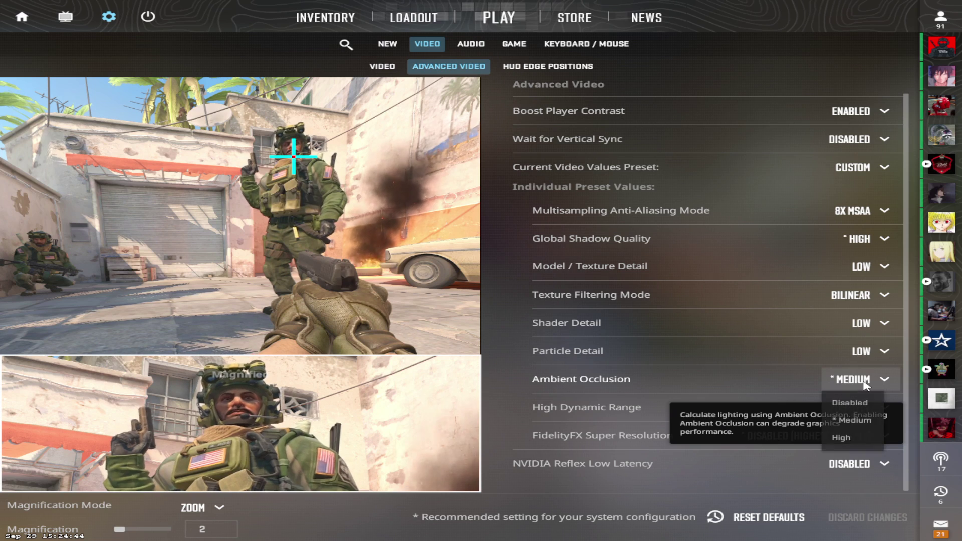
{"action": "left_click", "coordinate": [750, 382]}
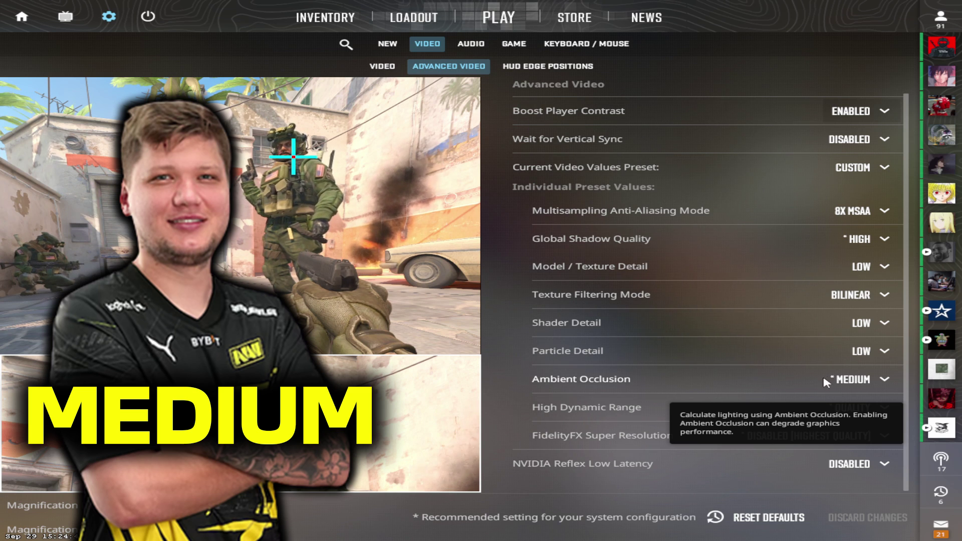
{"action": "left_click", "coordinate": [827, 381]}
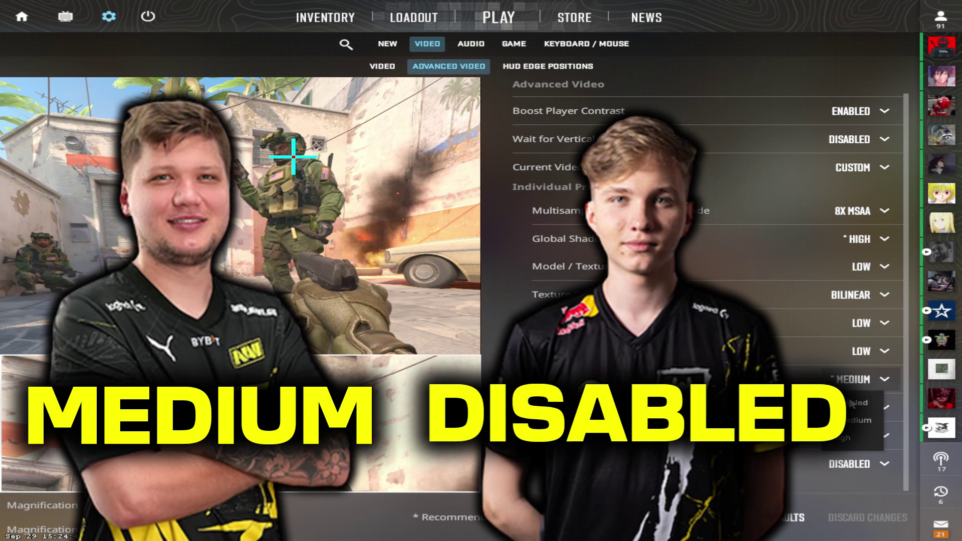
{"action": "left_click", "coordinate": [797, 390]}
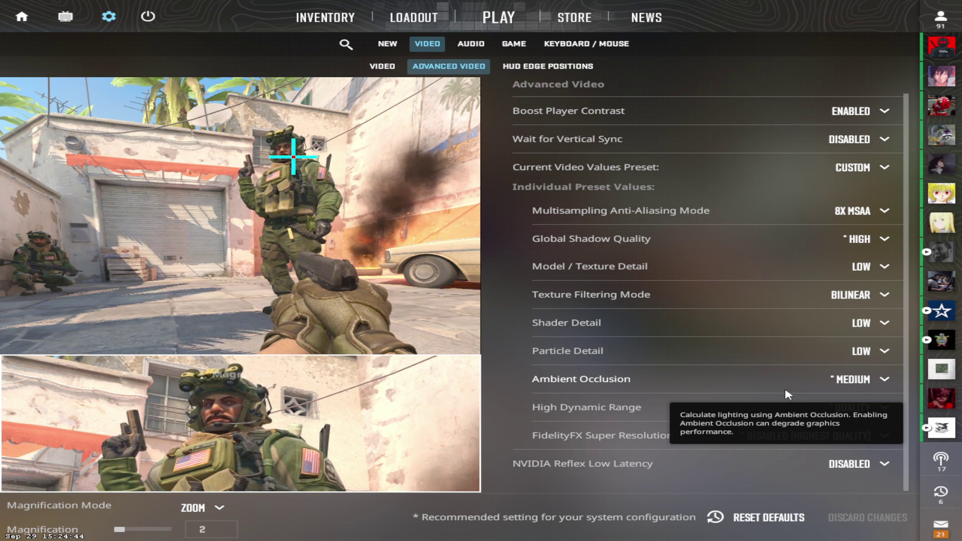
{"action": "left_click", "coordinate": [852, 380]}
{"action": "left_click", "coordinate": [856, 380]}
{"action": "left_click", "coordinate": [858, 381]}
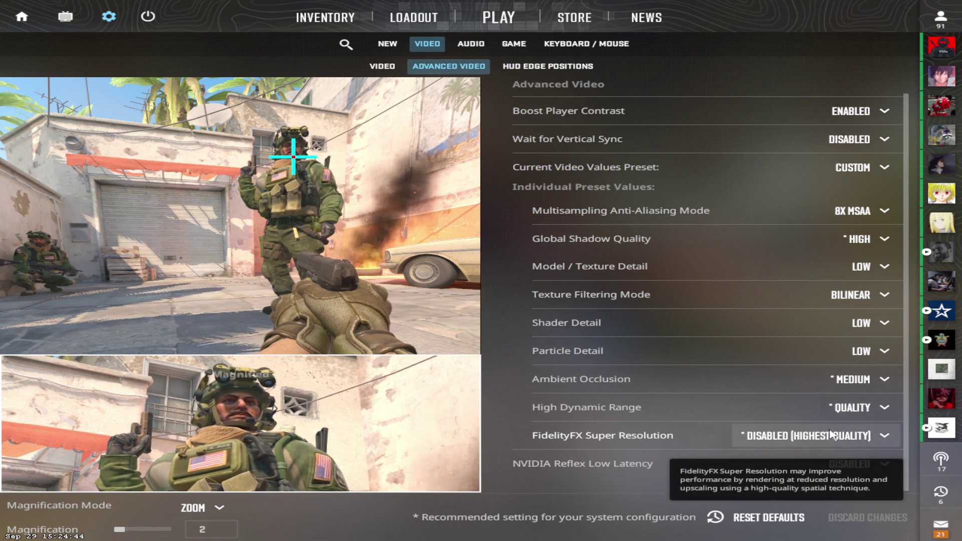
- Set High Dynamic Range to Quality and review its Performance alternative
{"action": "left_click", "coordinate": [855, 408]}
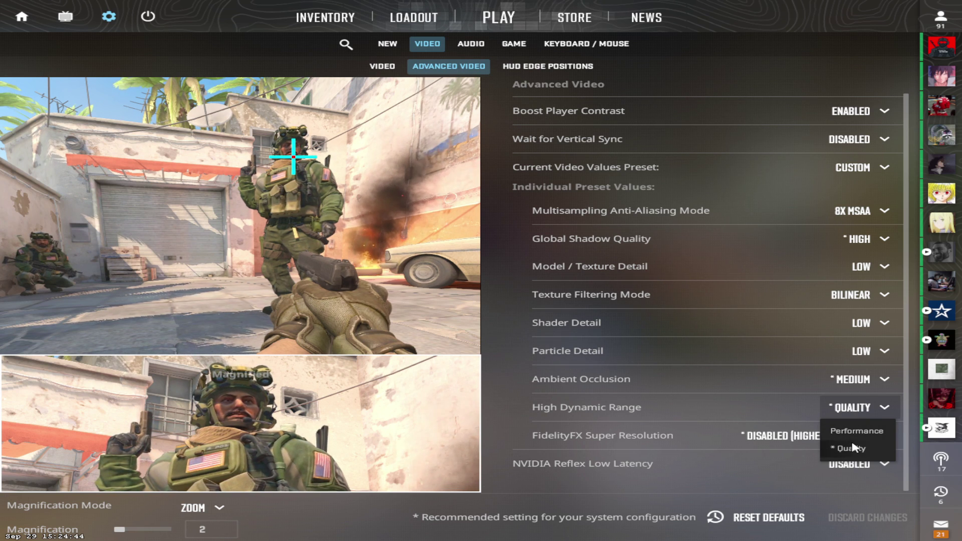
{"action": "left_click", "coordinate": [854, 448]}
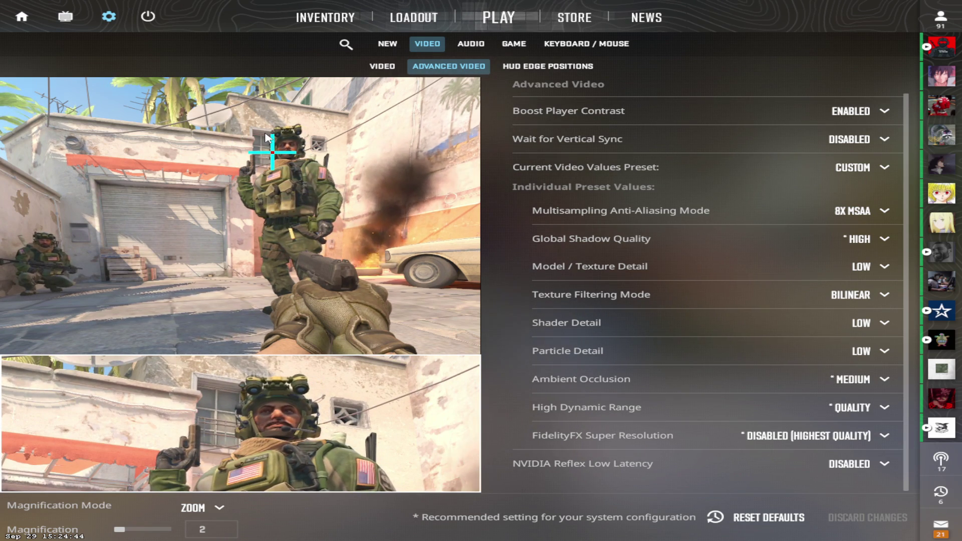
{"action": "left_click", "coordinate": [857, 408]}
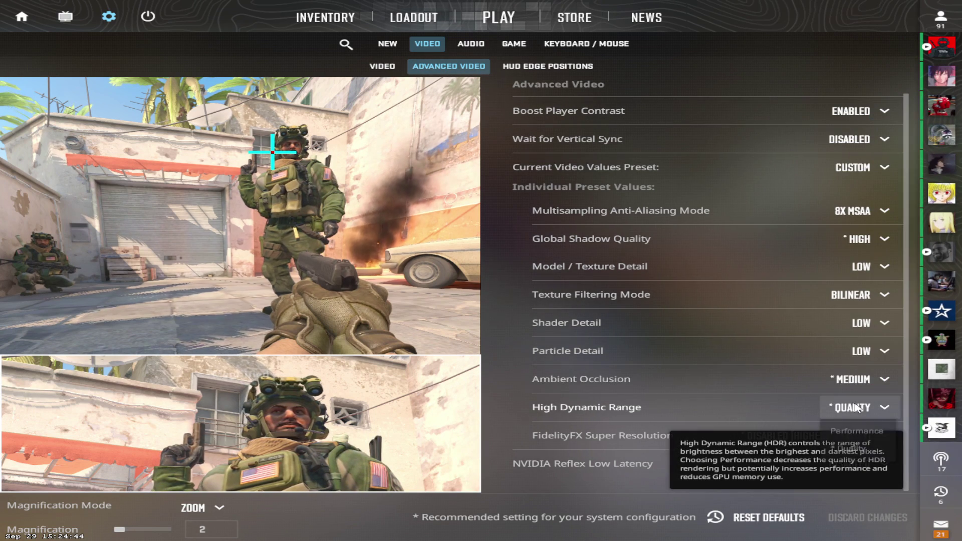
{"action": "left_click", "coordinate": [857, 407]}
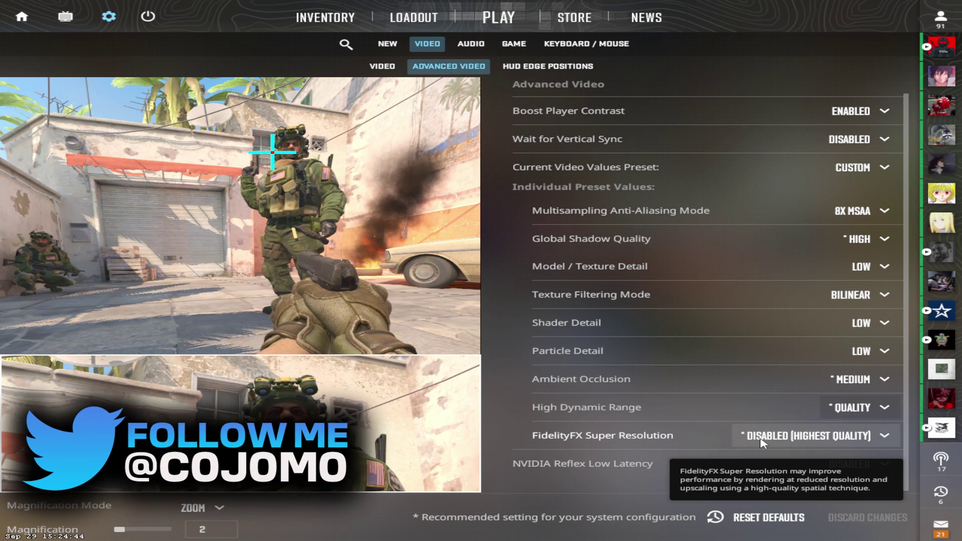
- Review the FidelityFX Super Resolution options and set it to Performance to try reduced-resolution rendering
{"action": "left_click", "coordinate": [790, 436]}
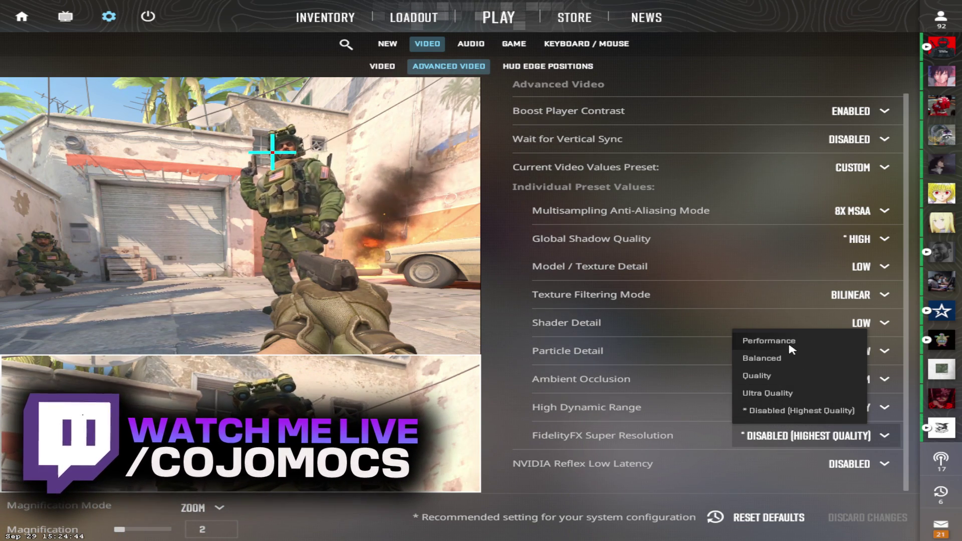
{"action": "left_click", "coordinate": [799, 411]}
{"action": "left_click", "coordinate": [799, 443]}
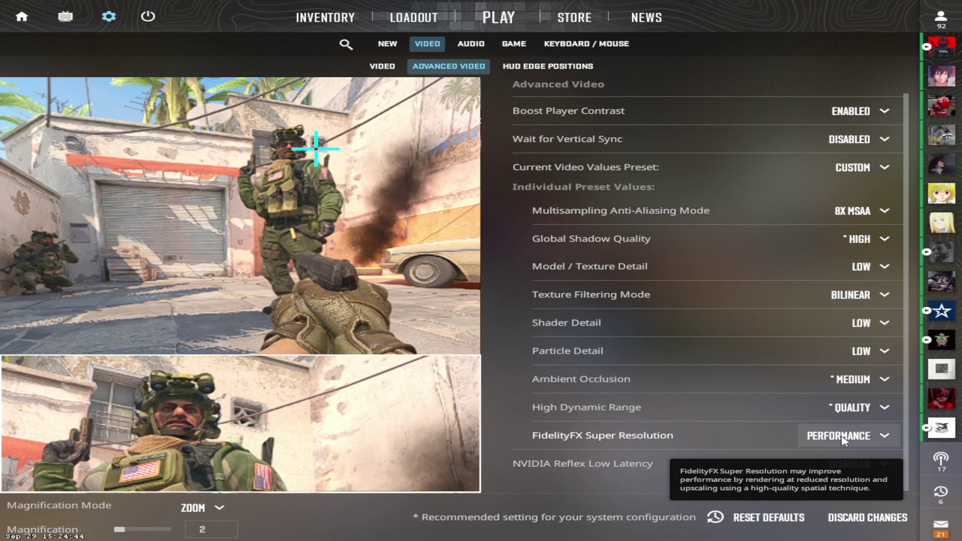
- Set FidelityFX Super Resolution to Disabled (Highest Quality)
{"action": "left_click", "coordinate": [842, 439]}
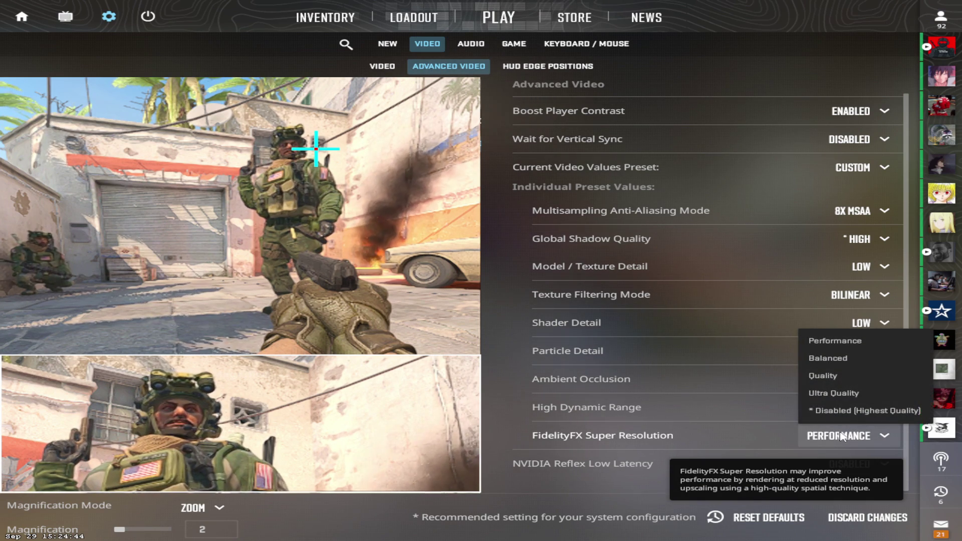
{"action": "left_click", "coordinate": [853, 406]}
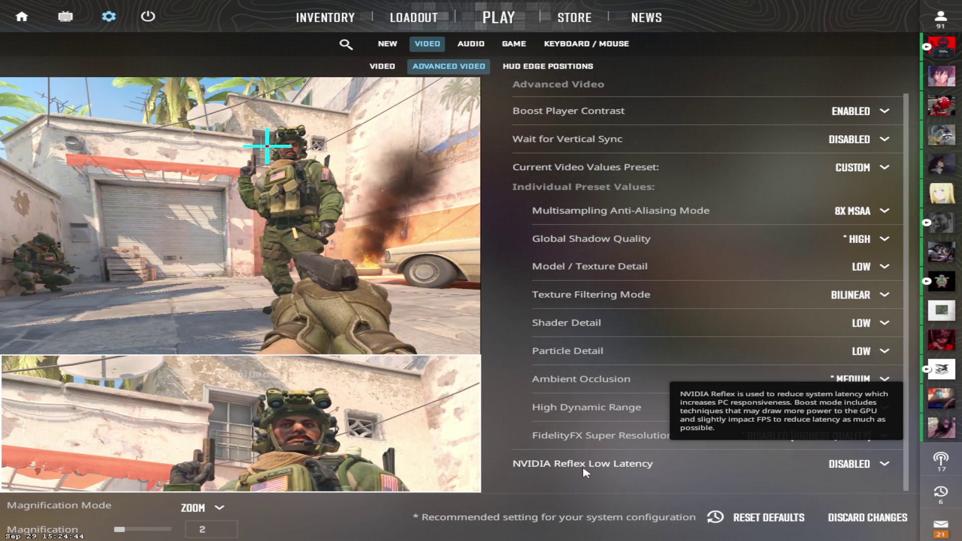
- Review the NVIDIA Reflex Low Latency options, including Enabled and Enabled + Boost, and keep the setting on Disabled
{"action": "left_click", "coordinate": [866, 467]}
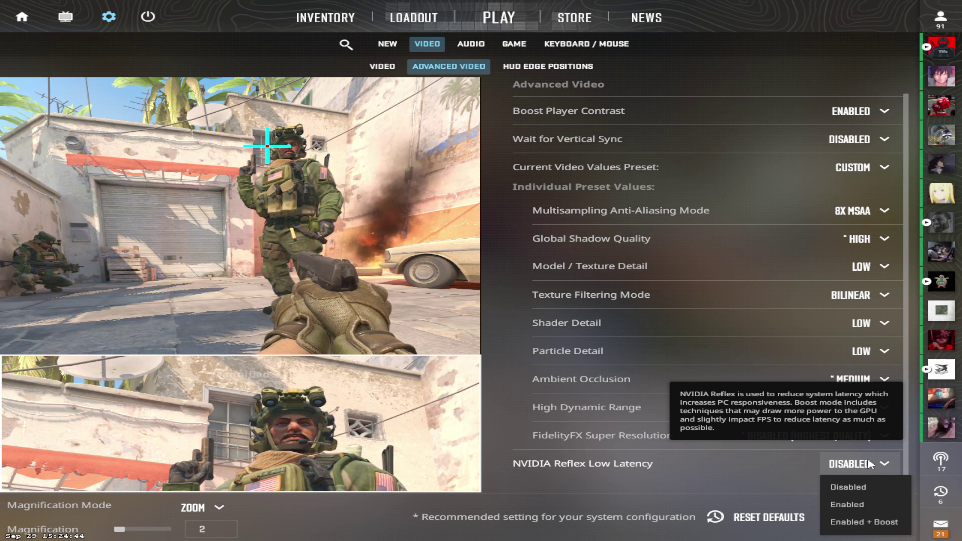
{"action": "left_click", "coordinate": [870, 465]}
{"action": "left_click", "coordinate": [869, 465]}
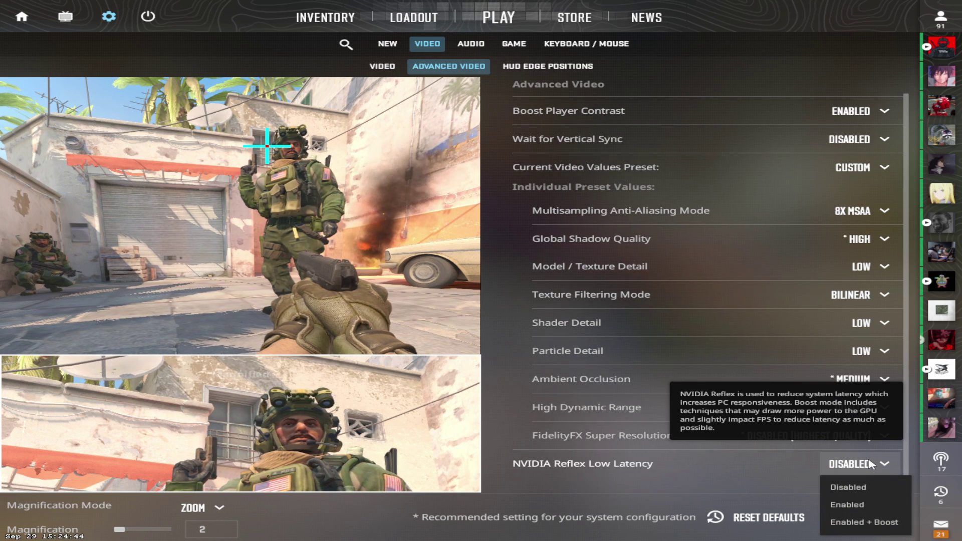
{"action": "left_click", "coordinate": [872, 489]}
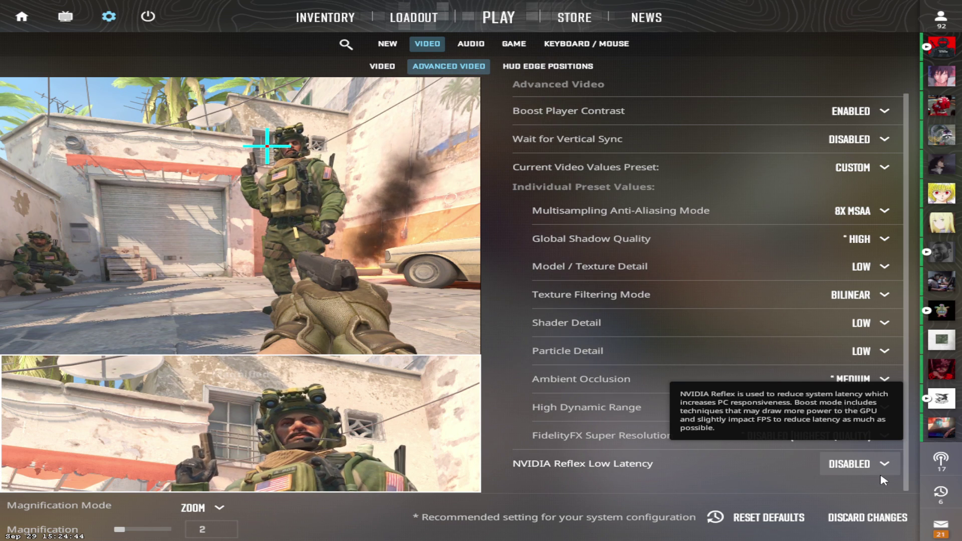
{"action": "left_click", "coordinate": [869, 469]}
{"action": "left_click", "coordinate": [861, 467]}
{"action": "left_click", "coordinate": [861, 466]}
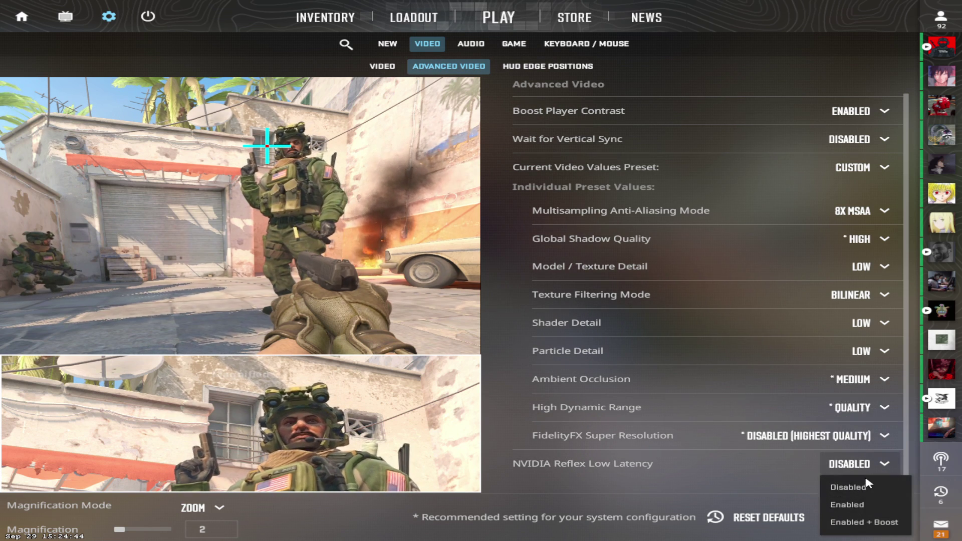
{"action": "left_click", "coordinate": [861, 480]}
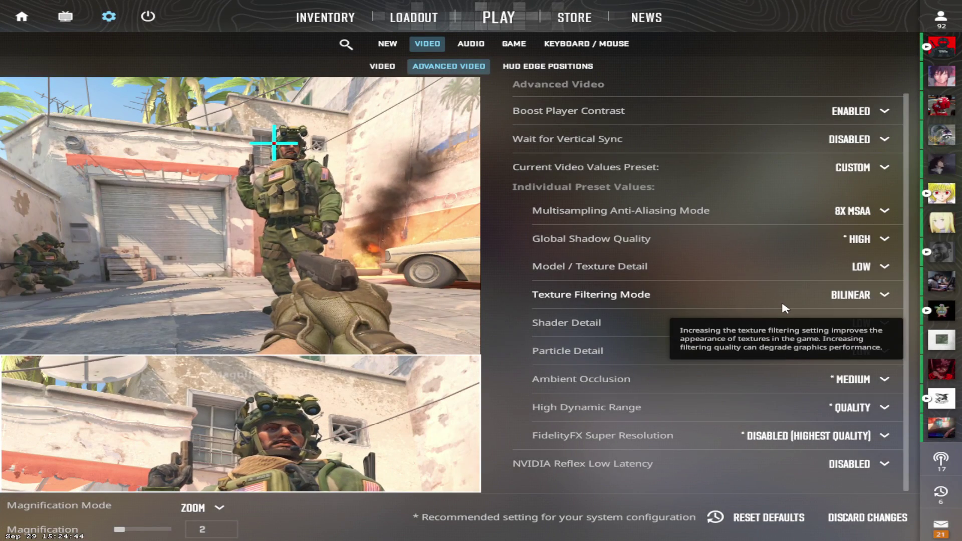
{"action": "scroll", "coordinate": [777, 271], "scroll_direction": "up", "scroll_amount": 1}
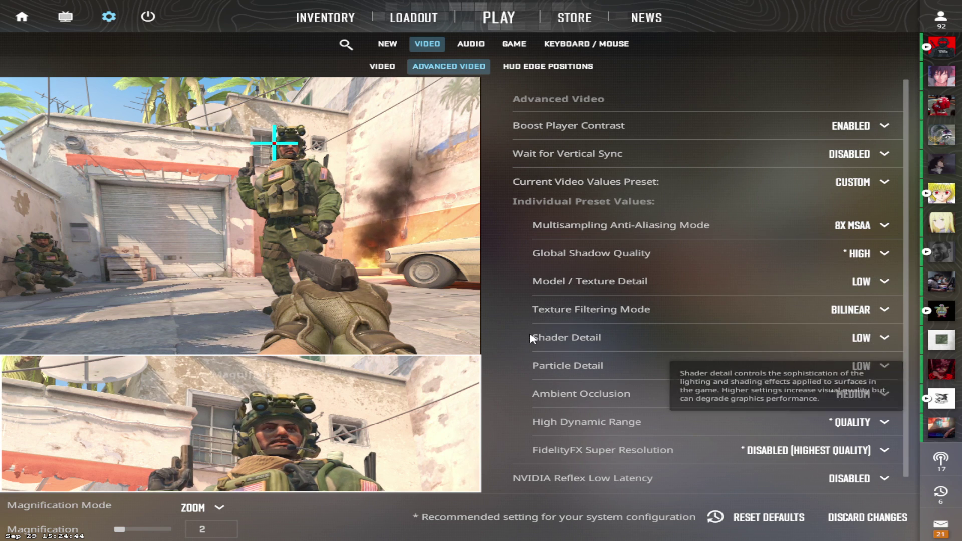
{"action": "scroll", "coordinate": [623, 350], "scroll_direction": "down", "scroll_amount": 1}
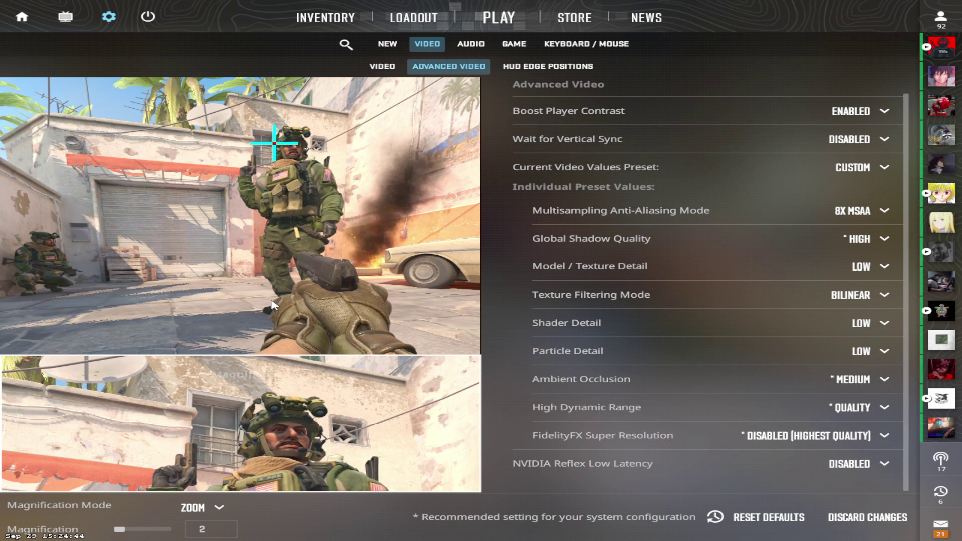